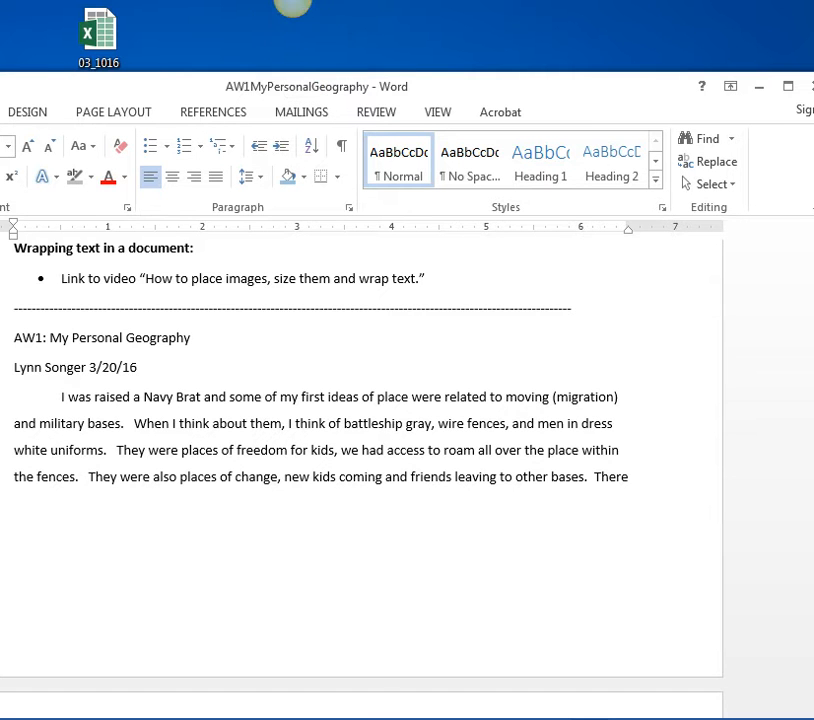
- Switch from the Word document to the browser page showing the USS New Orleans photo
{"action": "mouse_move", "coordinate": [292, 8]}
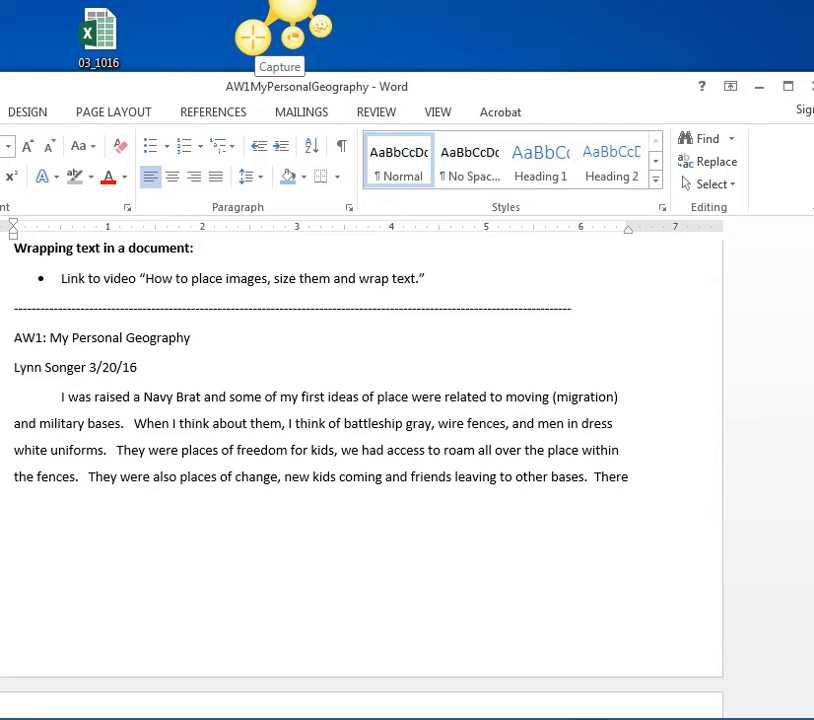
{"action": "key", "text": "alt+Tab"}
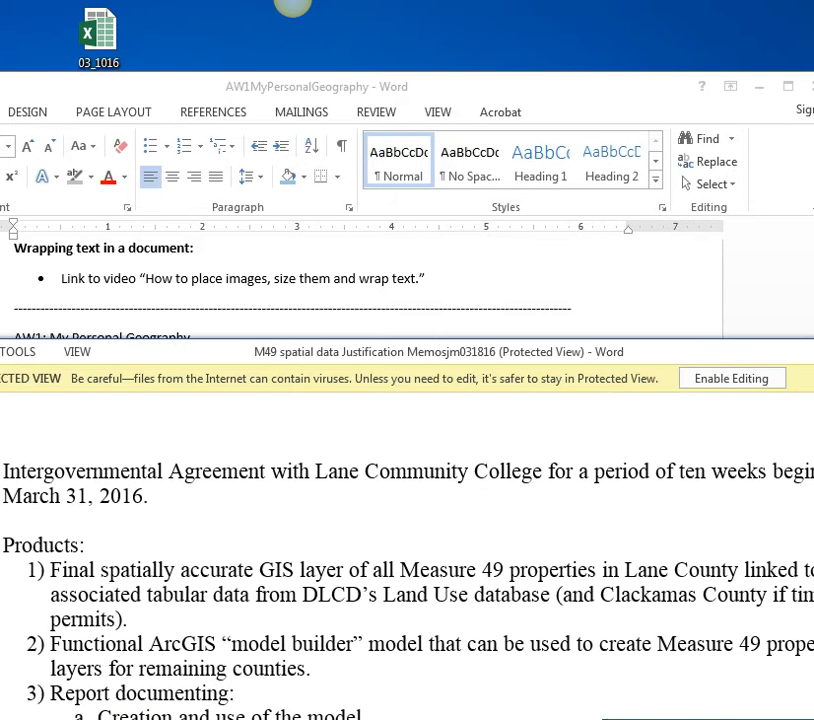
{"action": "key", "text": "super+Down"}
{"action": "key", "text": "alt+Tab"}
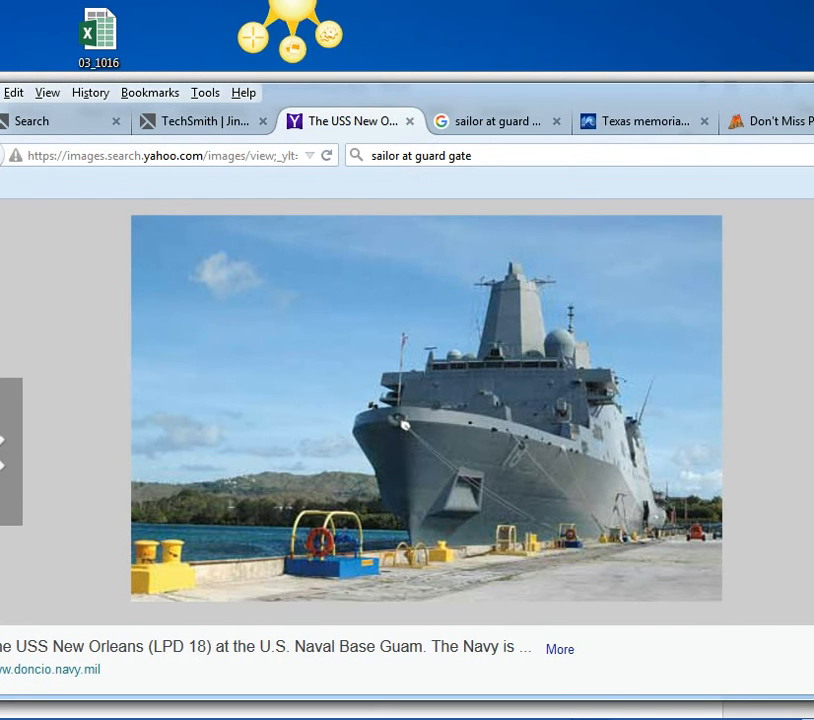
- Capture a region of about 377 x 366 pixels covering the ship's bow and the dock as an image with Jing
{"action": "left_click", "coordinate": [253, 37]}
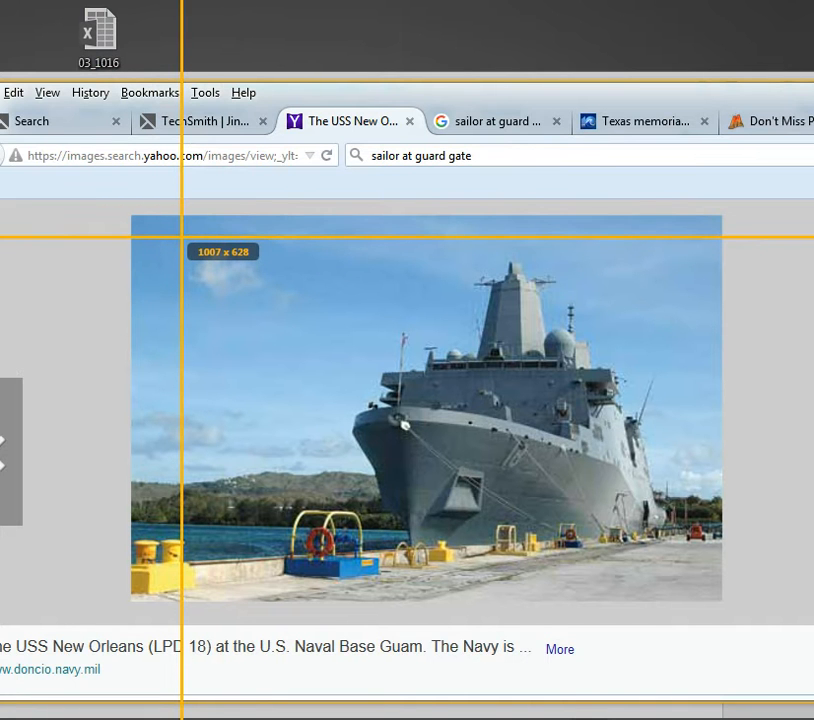
{"action": "left_click_drag", "start_coordinate": [181, 237], "coordinate": [556, 606]}
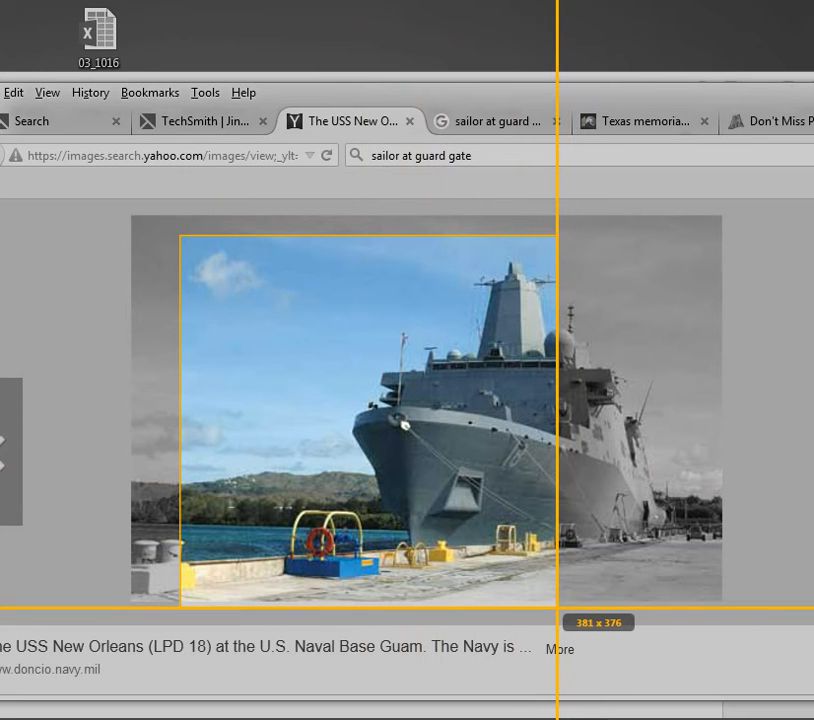
{"action": "left_click_drag", "start_coordinate": [556, 606], "coordinate": [554, 599]}
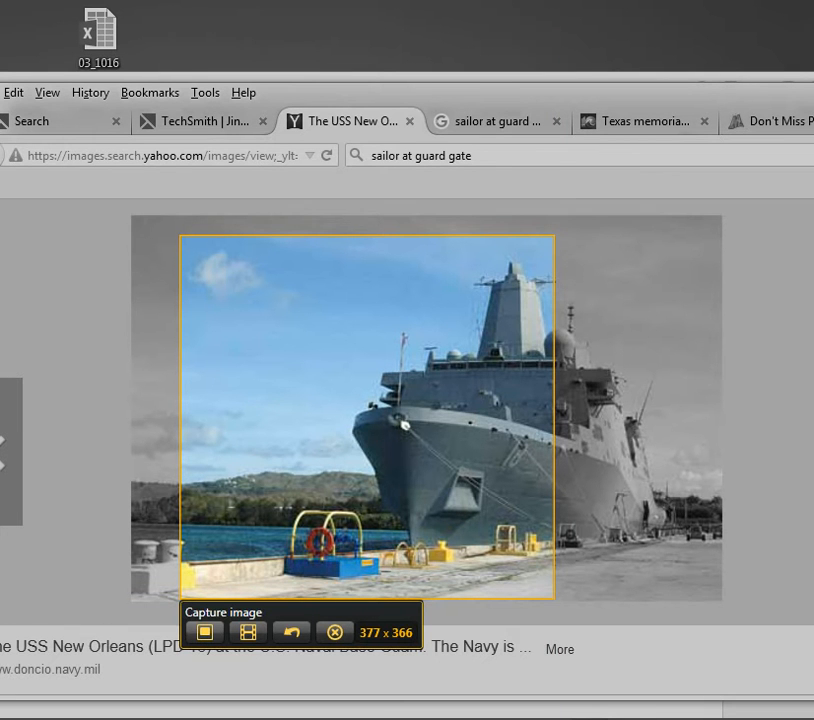
{"action": "left_click", "coordinate": [204, 632]}
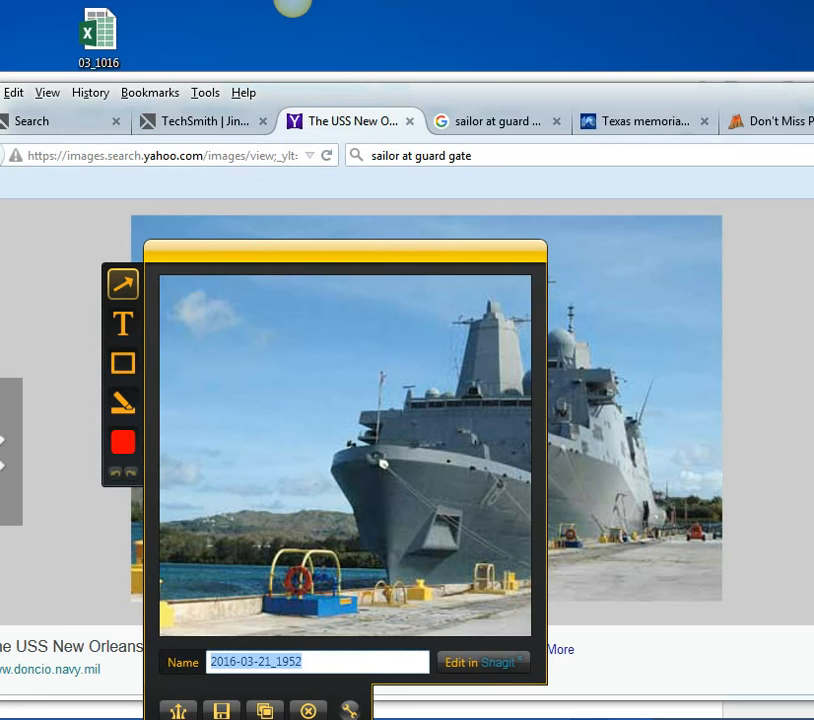
- Add a red text callout reading "Guam" to the capture, enlarge its text and place it in the image's lower-right corner
{"action": "left_click", "coordinate": [122, 322]}
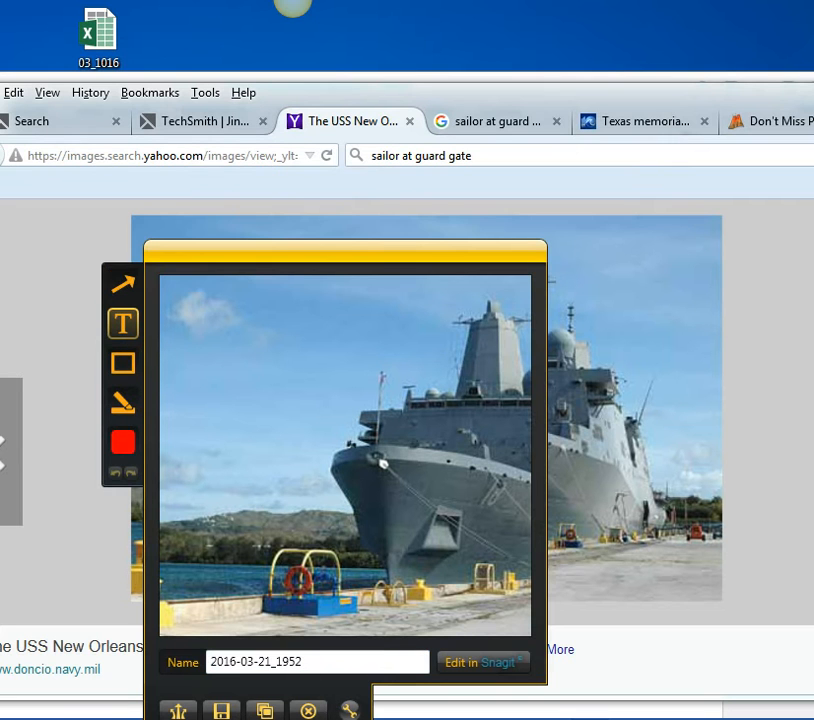
{"action": "left_click_drag", "start_coordinate": [290, 294], "coordinate": [377, 319]}
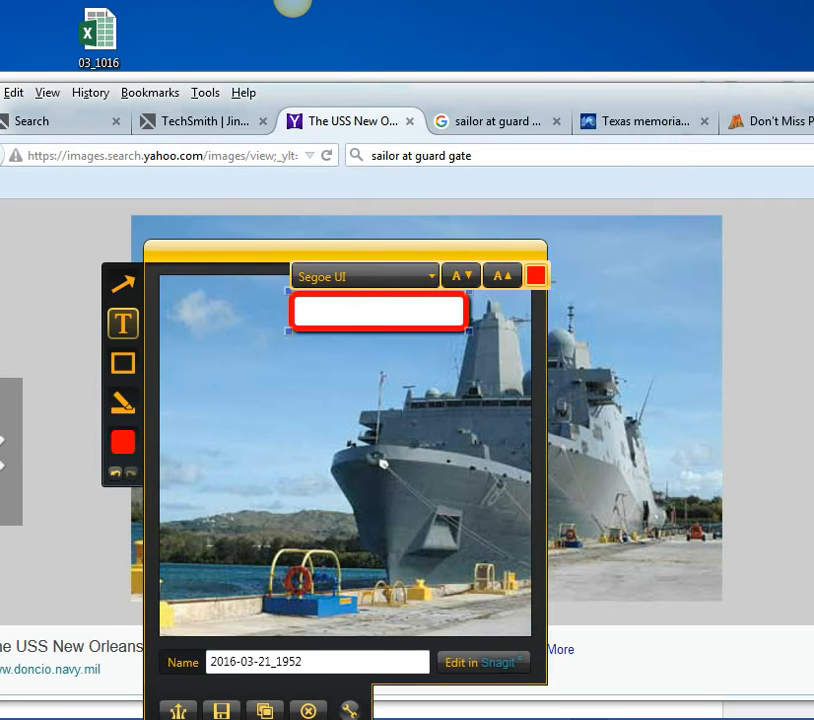
{"action": "type", "text": "Guam"}
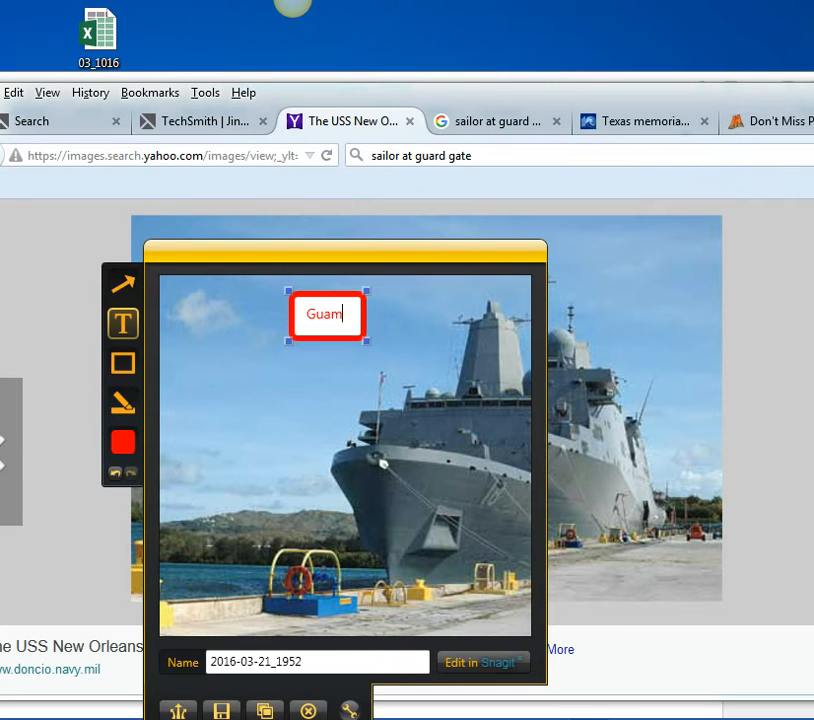
{"action": "left_click", "coordinate": [502, 276]}
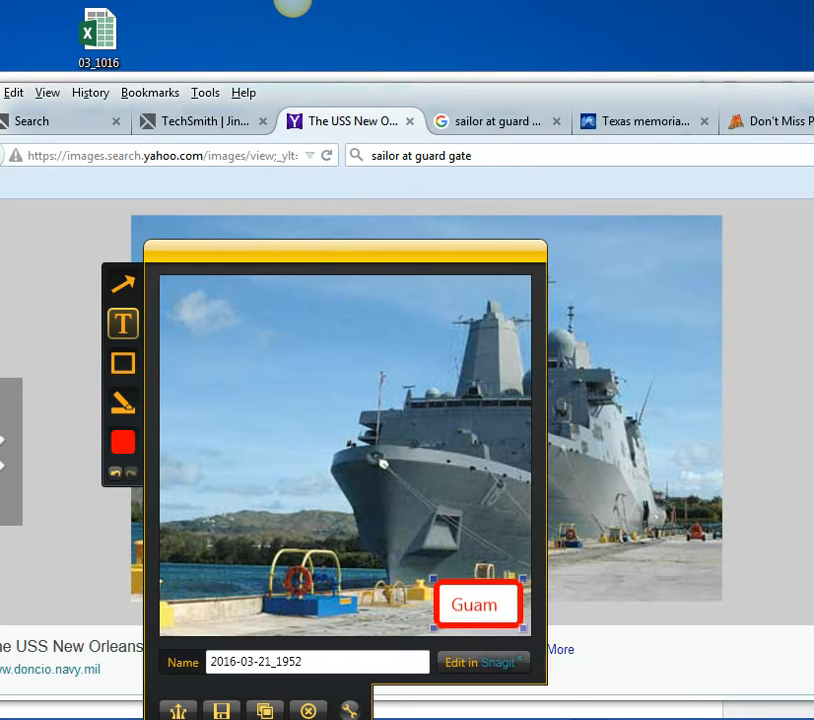
{"action": "left_click", "coordinate": [476, 604]}
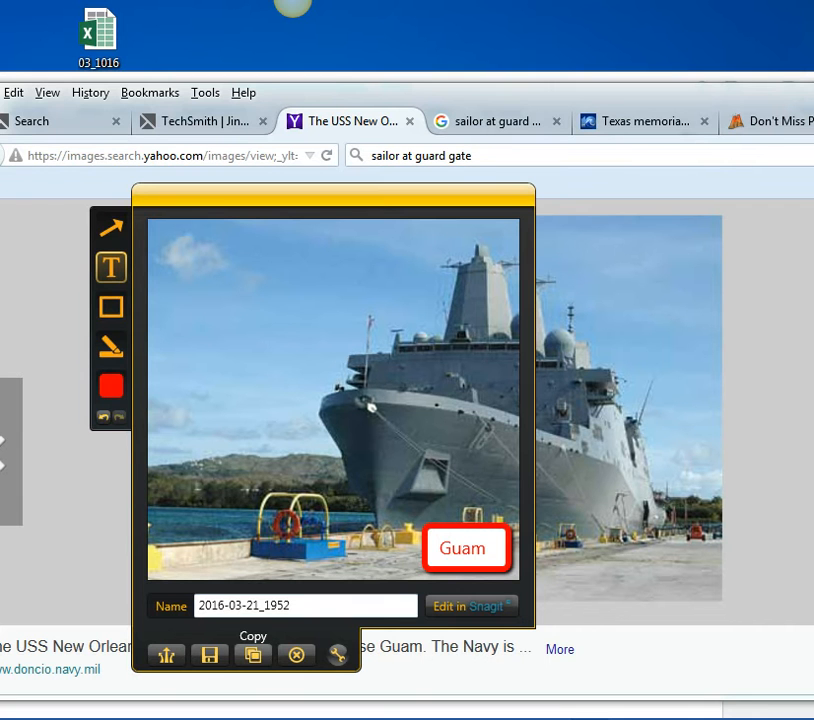
- Copy the annotated ship capture and paste it into the Word document after "When I think about them,"
{"action": "left_click", "coordinate": [253, 655]}
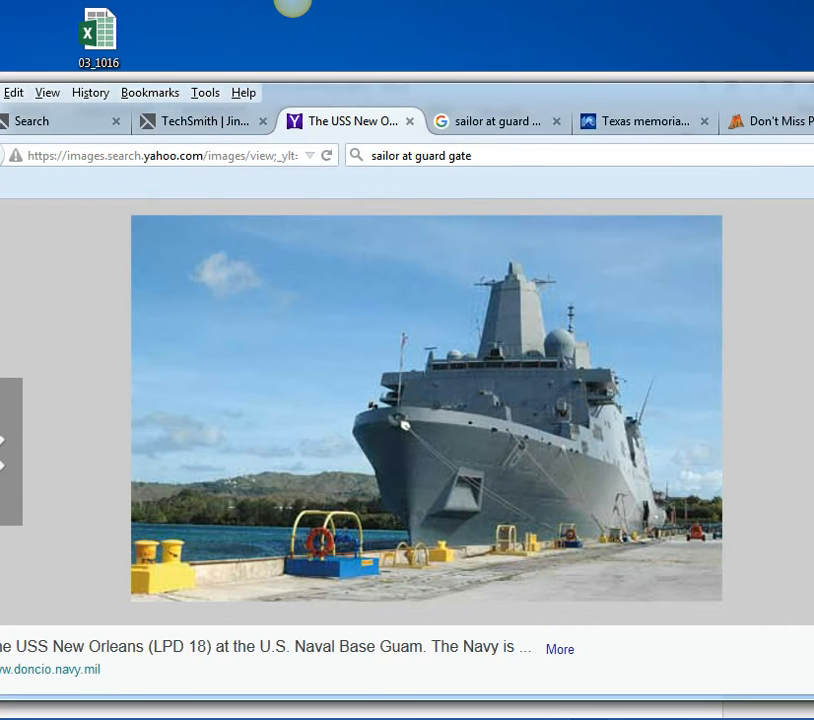
{"action": "key", "text": "super+Down"}
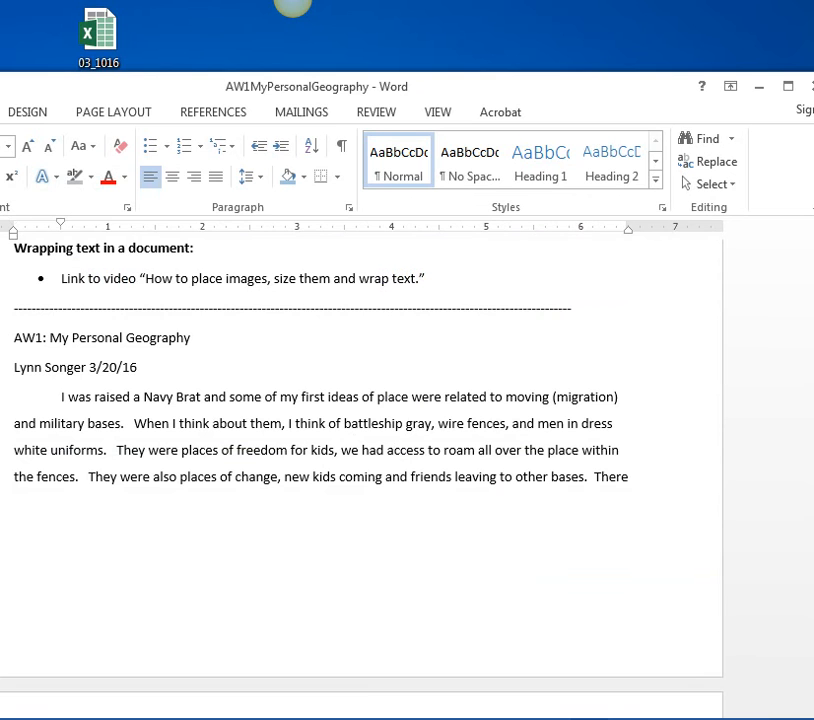
{"action": "right_click", "coordinate": [283, 423]}
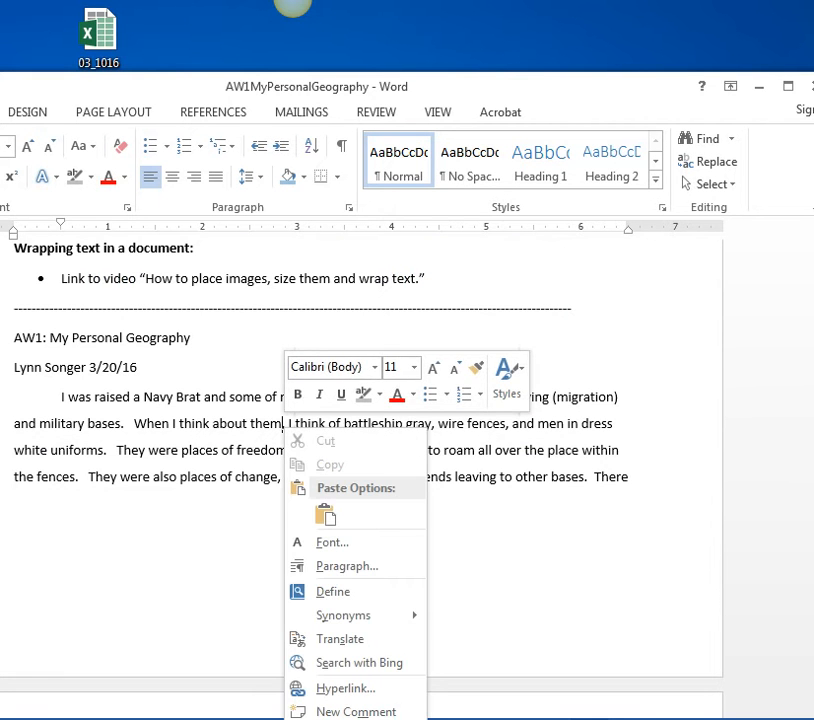
{"action": "key", "text": "Escape"}
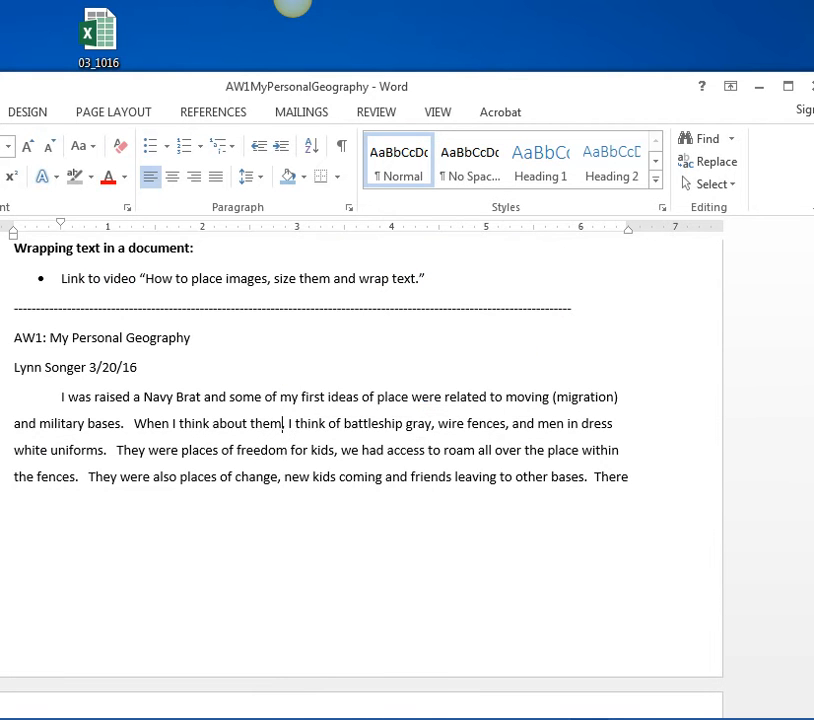
{"action": "type", "text": ","}
{"action": "right_click", "coordinate": [288, 424]}
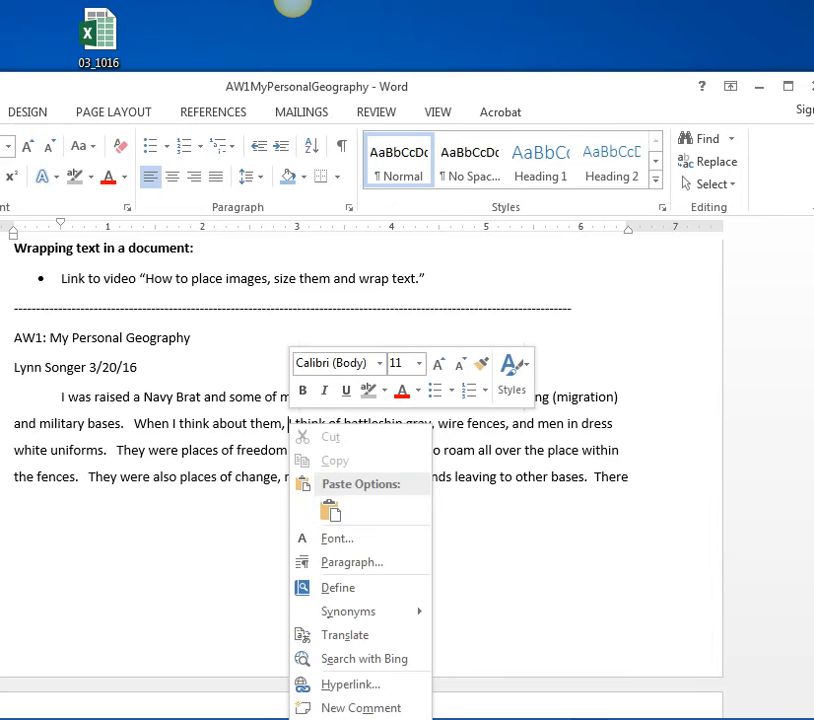
{"action": "left_click", "coordinate": [330, 511]}
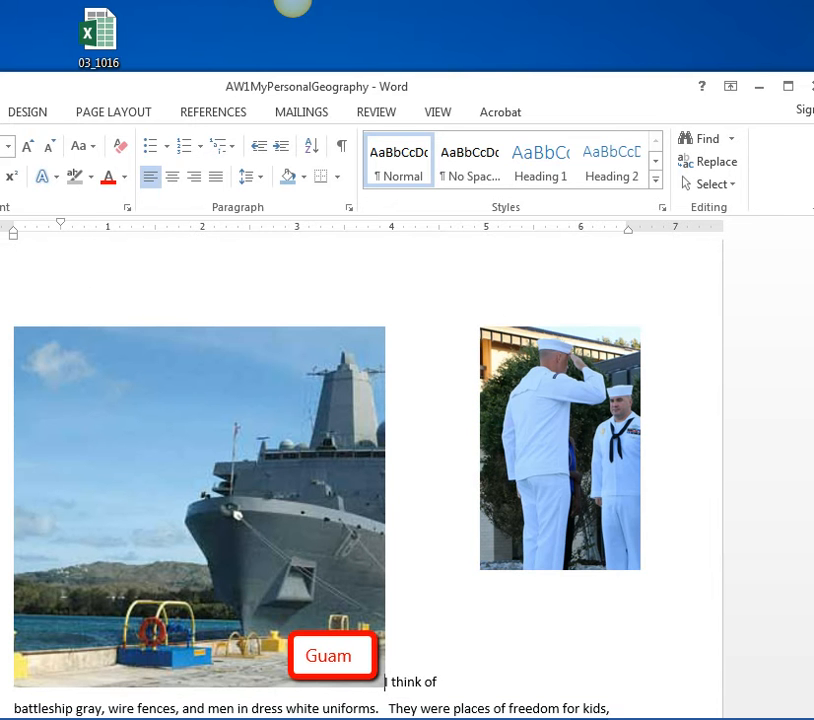
- Set the text wrapping of the pasted ship picture to Tight
{"action": "scroll", "coordinate": [360, 470], "scroll_direction": "up", "scroll_amount": 1}
{"action": "scroll", "coordinate": [360, 470], "scroll_direction": "down", "scroll_amount": 3}
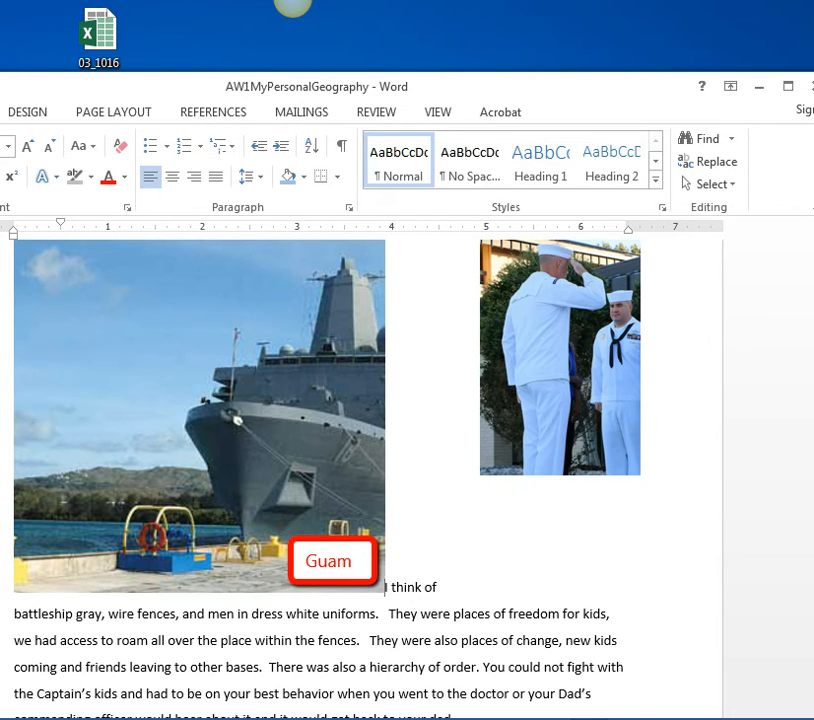
{"action": "scroll", "coordinate": [360, 470], "scroll_direction": "up", "scroll_amount": 8}
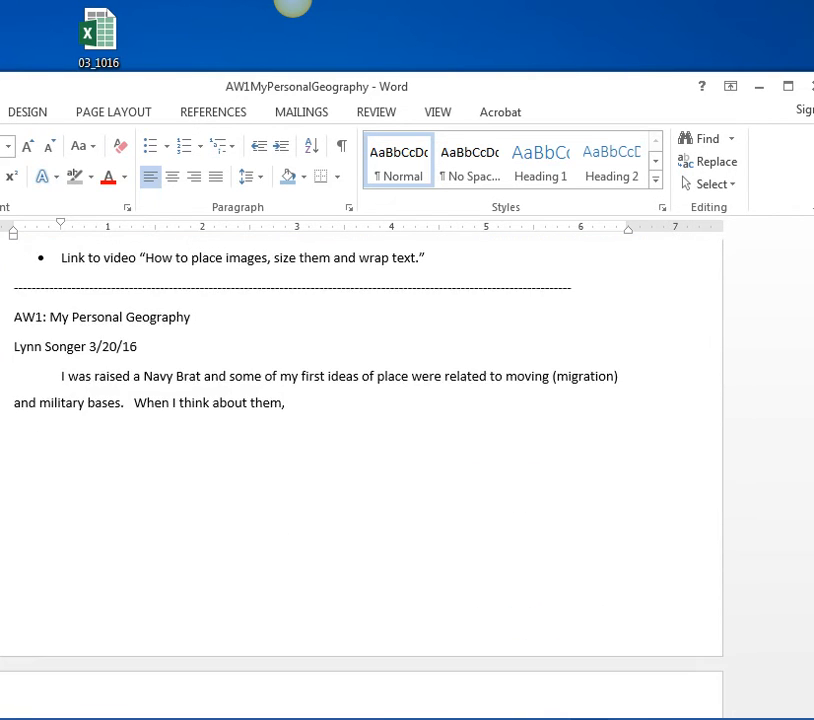
{"action": "scroll", "coordinate": [360, 480], "scroll_direction": "down", "scroll_amount": 5}
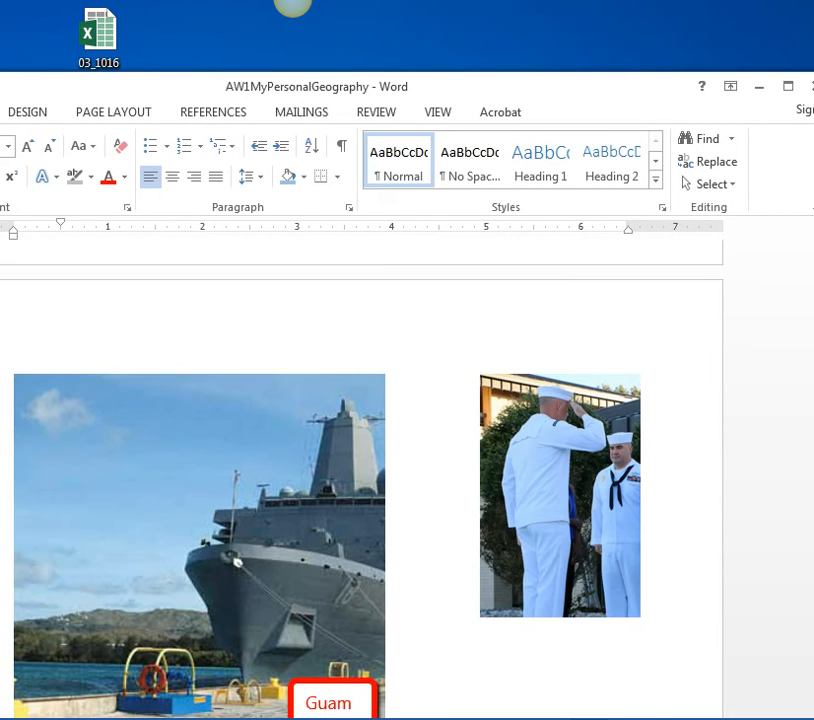
{"action": "scroll", "coordinate": [360, 480], "scroll_direction": "down", "scroll_amount": 1}
{"action": "key", "text": "shift+Left"}
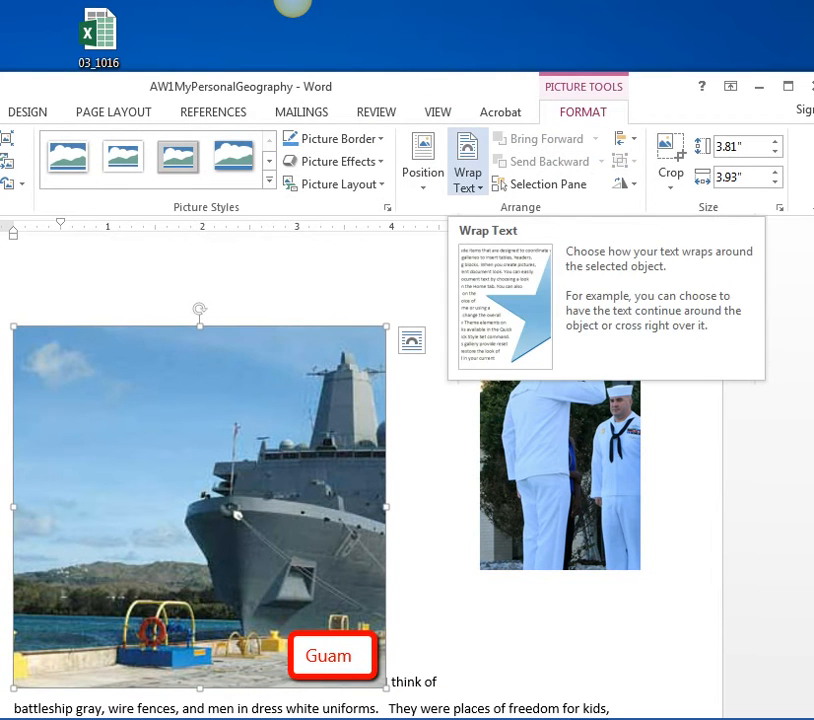
{"action": "left_click", "coordinate": [467, 168]}
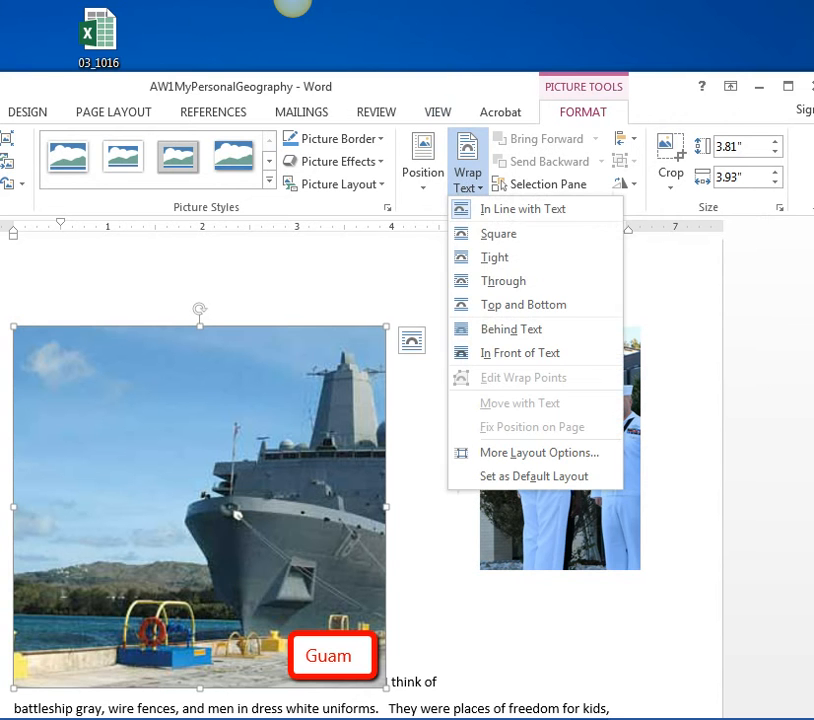
{"action": "left_click", "coordinate": [494, 257]}
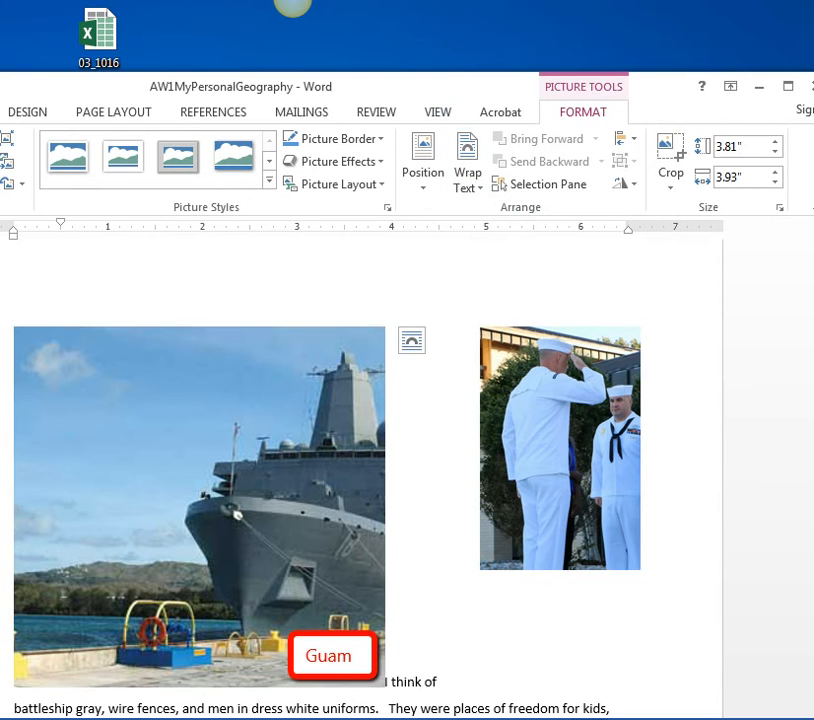
{"action": "left_click_drag", "start_coordinate": [200, 505], "coordinate": [307, 505]}
{"action": "key", "text": "ctrl+z"}
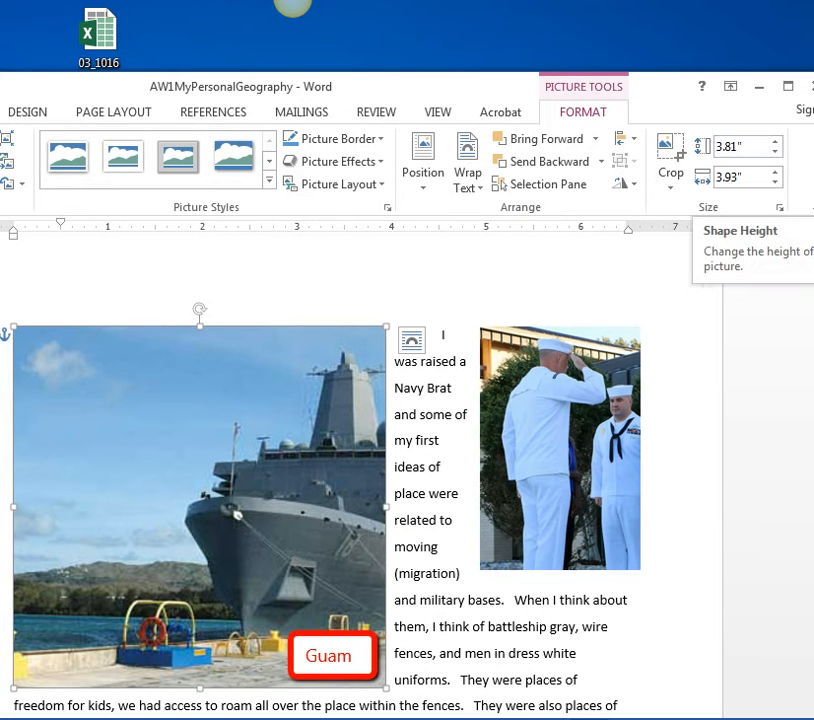
- Set the ship picture's height to 2" with its proportions kept
{"action": "left_click", "coordinate": [716, 146]}
{"action": "left_click", "coordinate": [716, 146]}
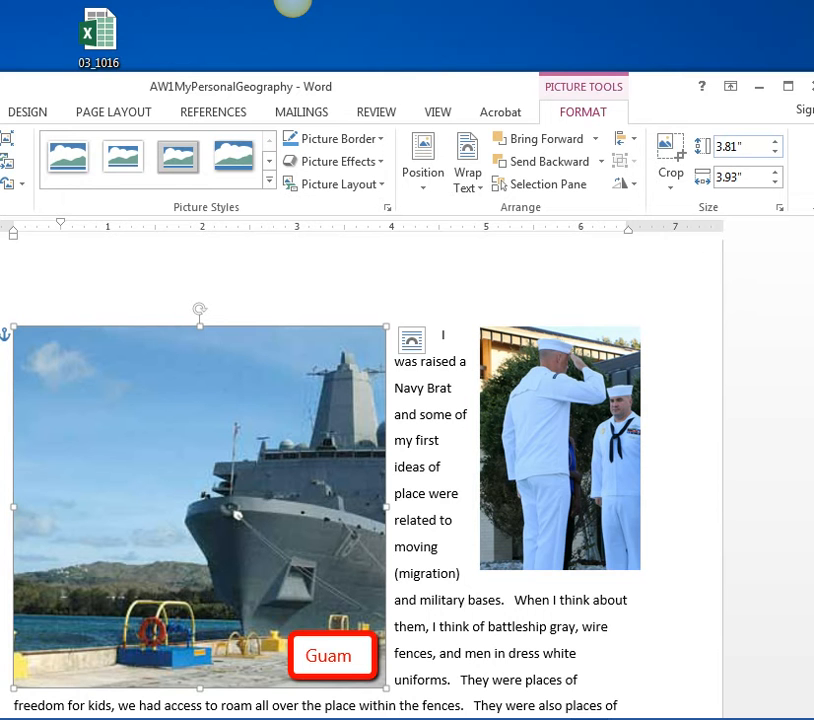
{"action": "left_click", "coordinate": [742, 146]}
{"action": "key", "text": "shift+Home"}
{"action": "type", "text": "2"}
{"action": "key", "text": "Return"}
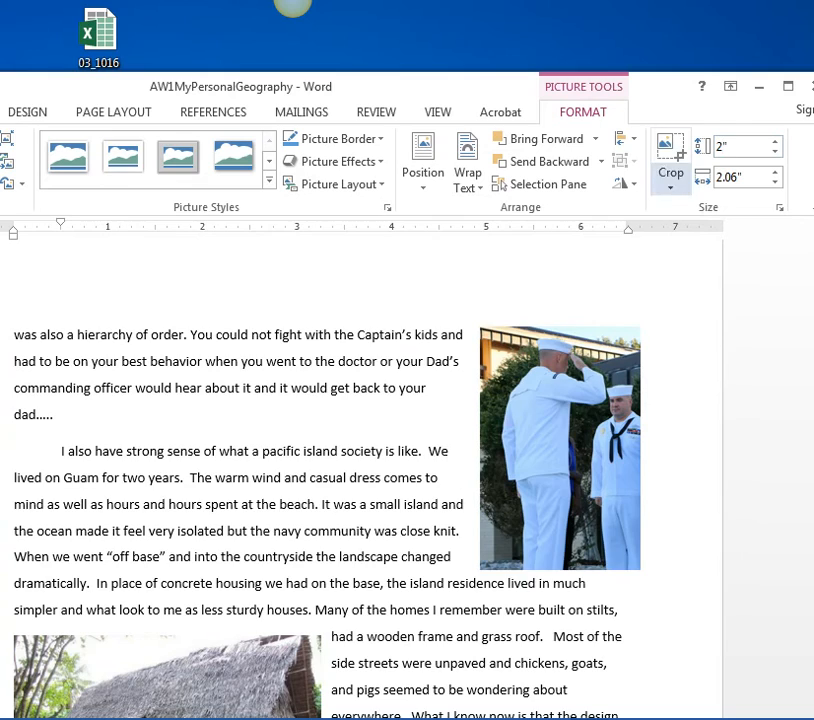
- Move the ship picture to the right side of the first "My Personal Geography" paragraph, level with its title, and deselect it
{"action": "scroll", "coordinate": [360, 470], "scroll_direction": "up", "scroll_amount": 10}
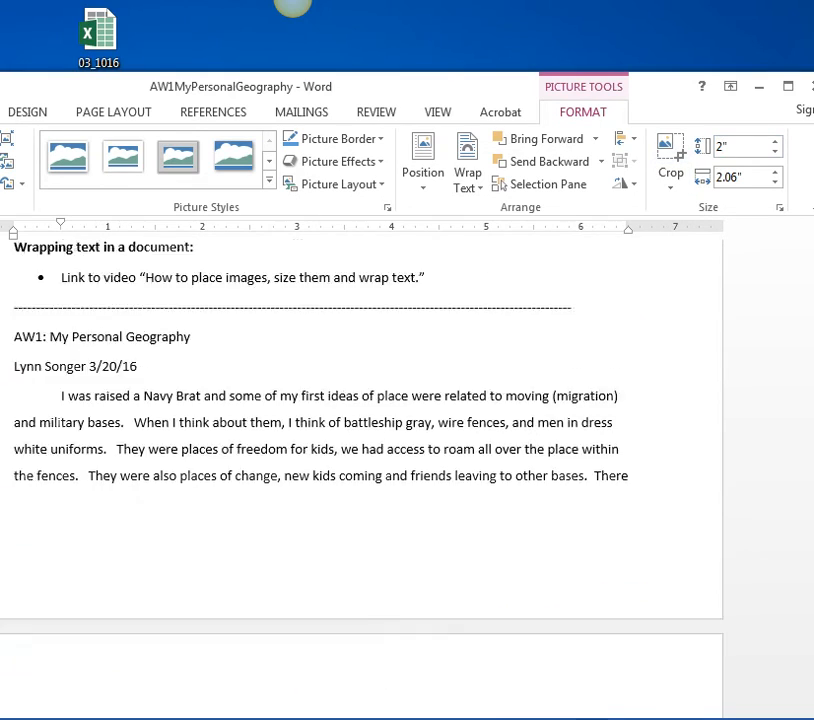
{"action": "scroll", "coordinate": [360, 470], "scroll_direction": "up", "scroll_amount": 8}
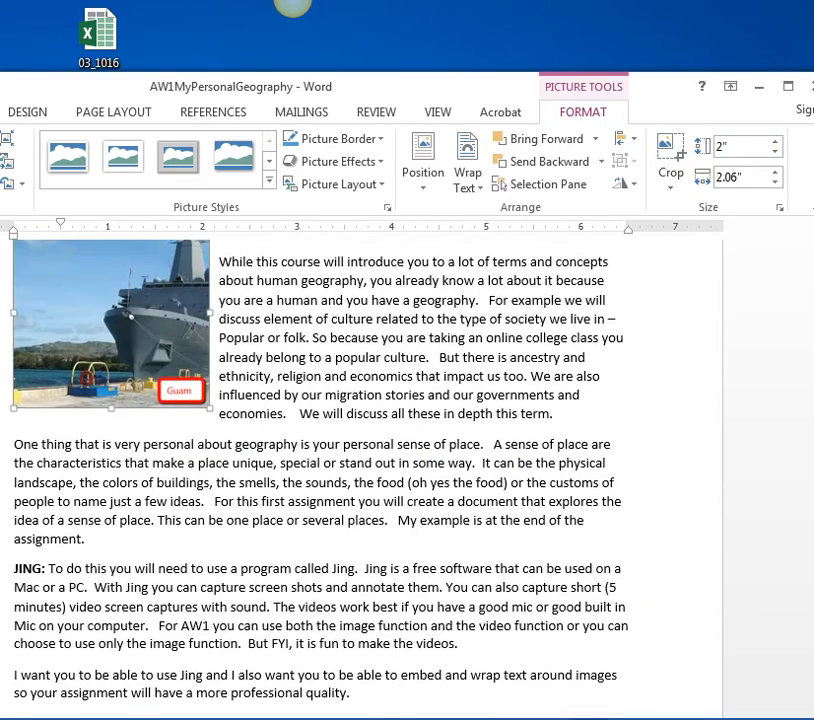
{"action": "left_click_drag", "start_coordinate": [131, 450], "coordinate": [453, 345]}
{"action": "scroll", "coordinate": [453, 345], "scroll_direction": "down", "scroll_amount": 3}
{"action": "scroll", "coordinate": [360, 400], "scroll_direction": "up", "scroll_amount": 3}
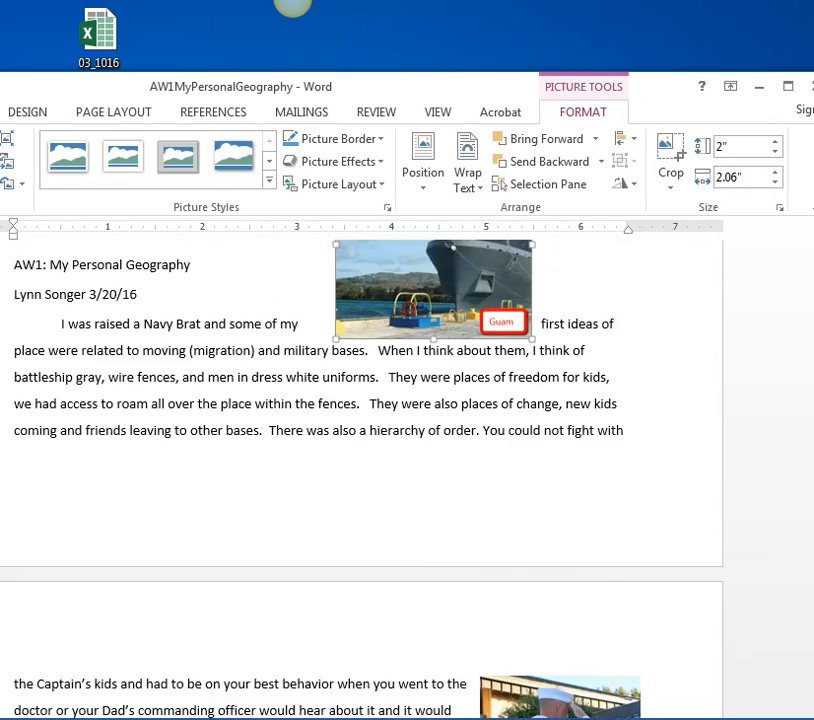
{"action": "left_click_drag", "start_coordinate": [434, 292], "coordinate": [565, 350]}
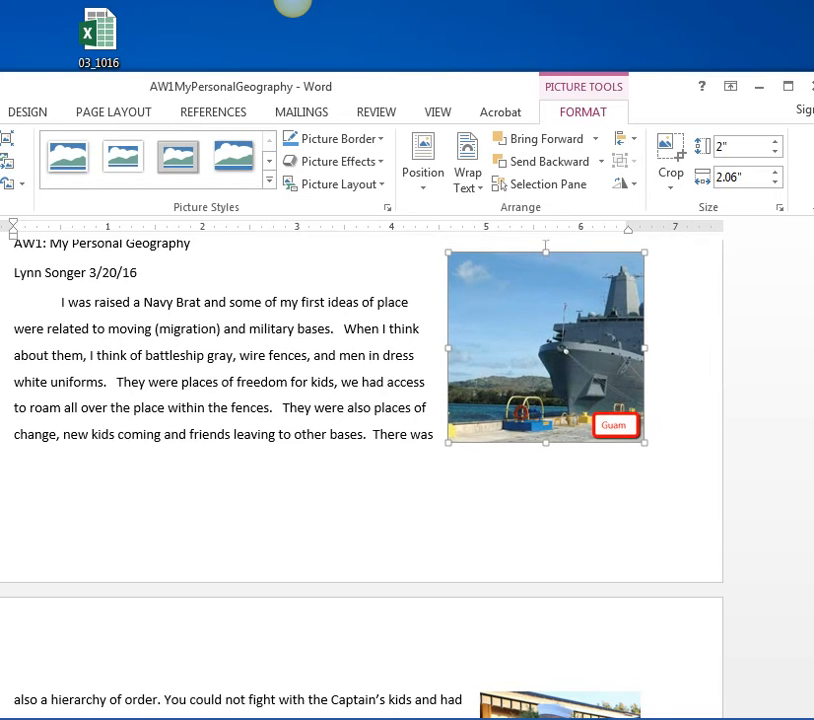
{"action": "left_click_drag", "start_coordinate": [546, 245], "coordinate": [546, 313]}
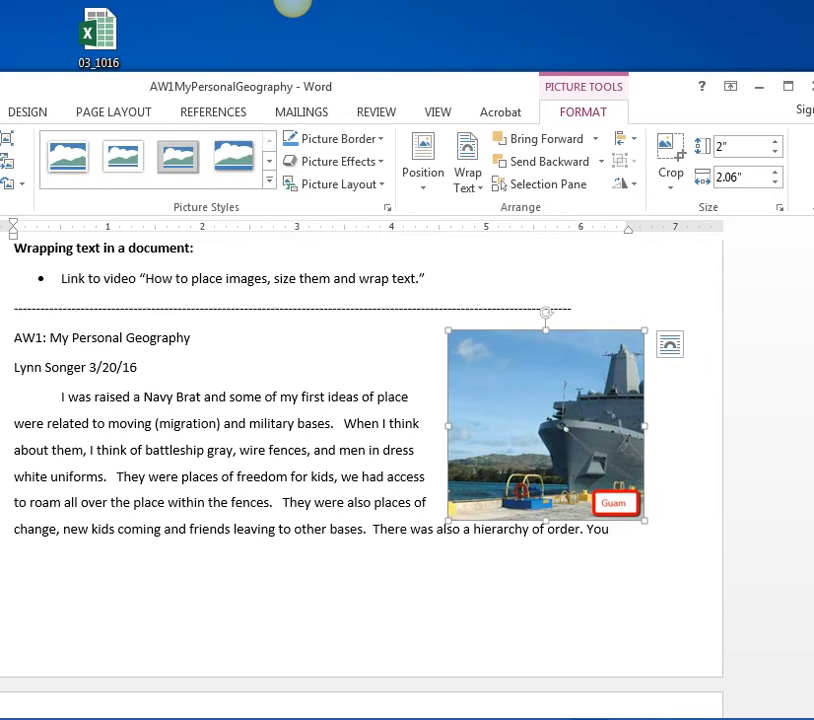
{"action": "left_click", "coordinate": [478, 529]}
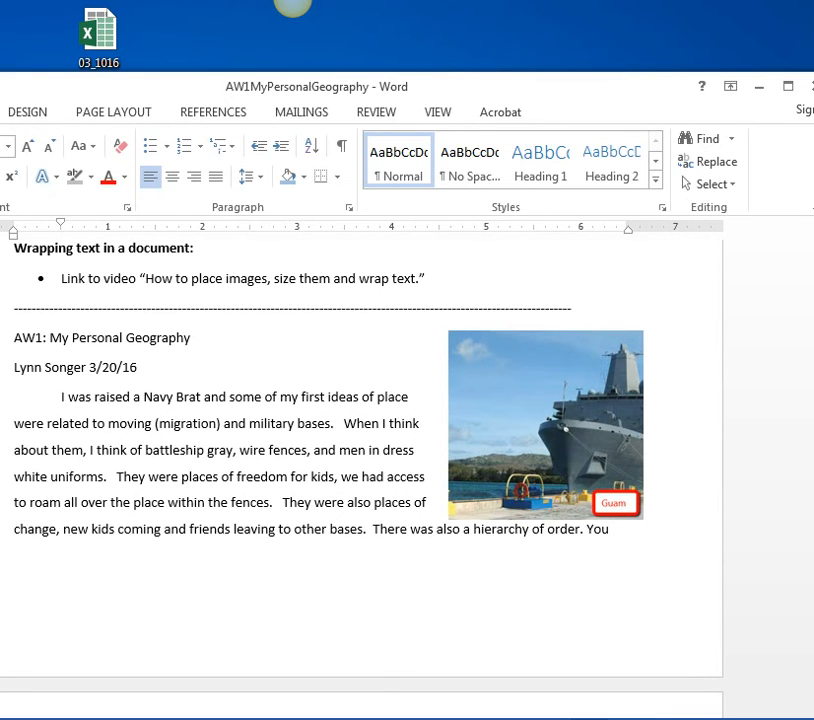
- Select the picture of the saluting sailors on the following page and examine how the text wraps around it
{"action": "scroll", "coordinate": [360, 400], "scroll_direction": "down", "scroll_amount": 3}
{"action": "scroll", "coordinate": [360, 450], "scroll_direction": "down", "scroll_amount": 3}
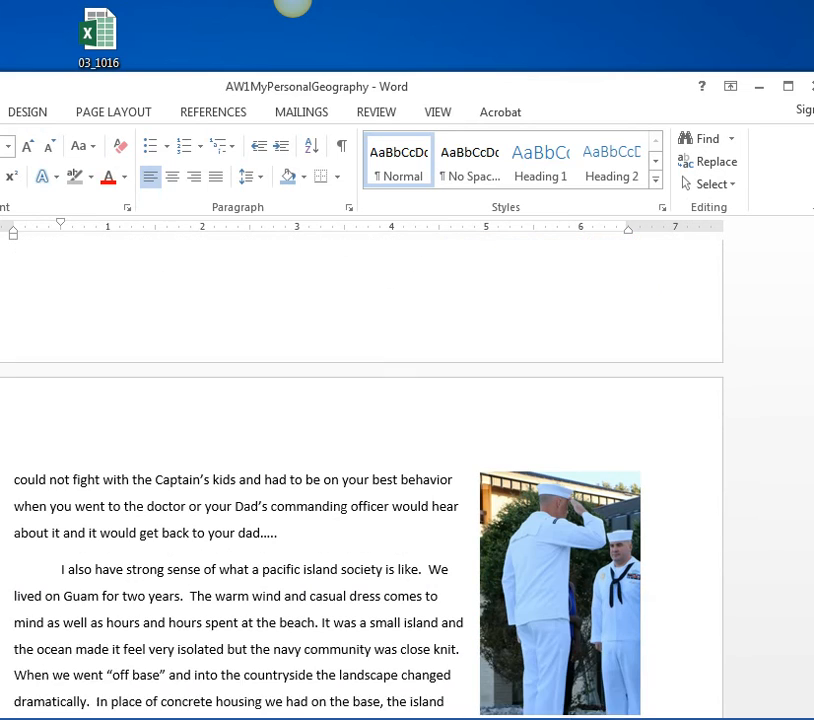
{"action": "left_click", "coordinate": [560, 550]}
{"action": "scroll", "coordinate": [195, 495], "scroll_direction": "down", "scroll_amount": 3}
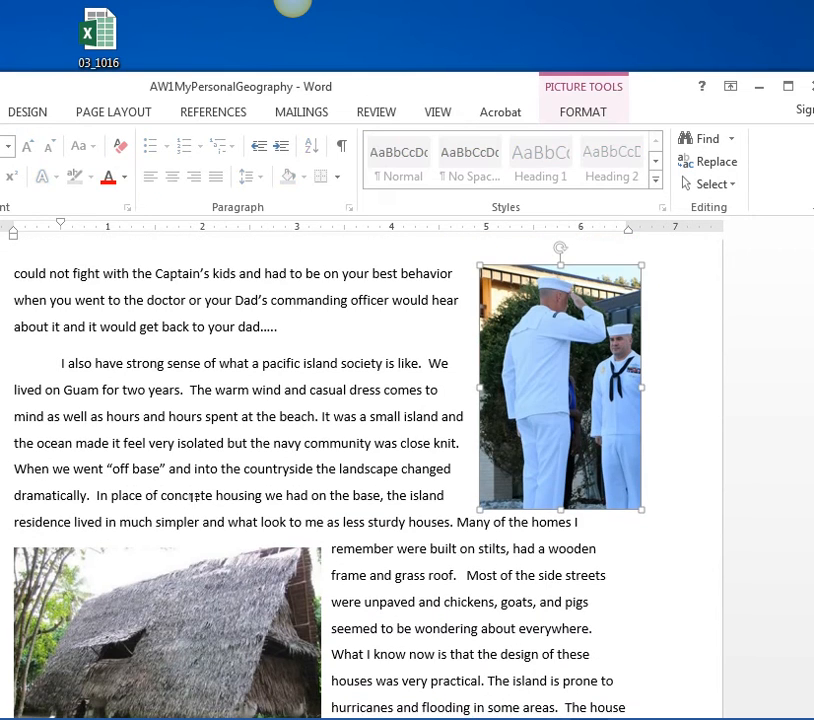
- Resize the saluting sailors picture freely from its top edge to about 2.3" high, and set its height to exactly 2"
{"action": "left_click_drag", "start_coordinate": [560, 390], "coordinate": [560, 444]}
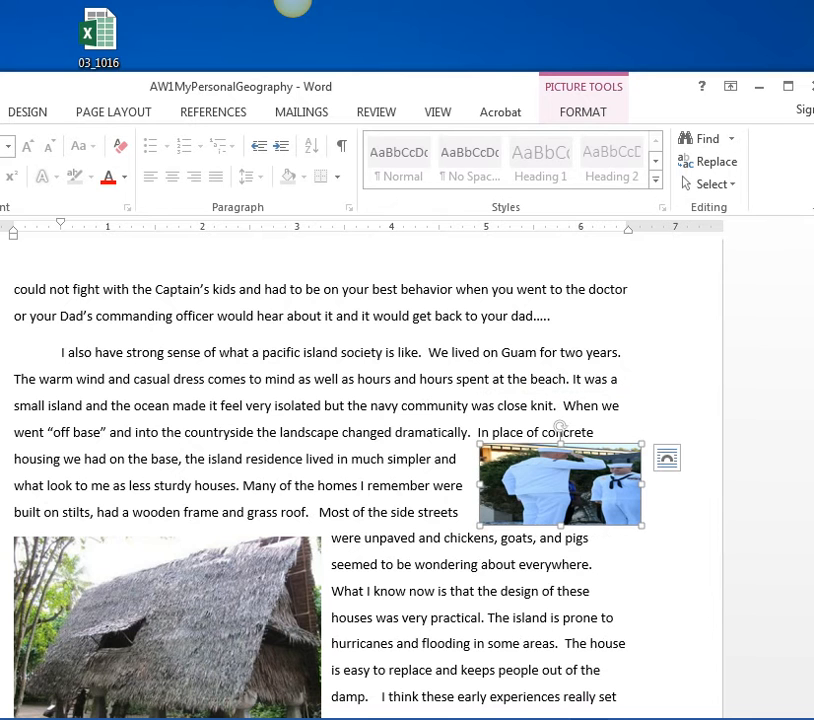
{"action": "left_click_drag", "start_coordinate": [560, 444], "coordinate": [560, 307]}
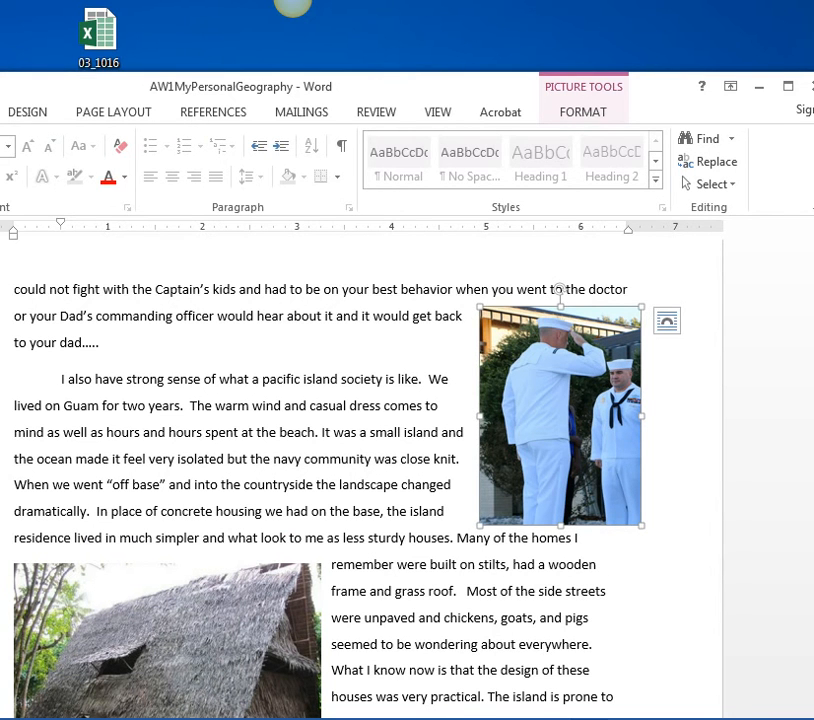
{"action": "left_click", "coordinate": [583, 111]}
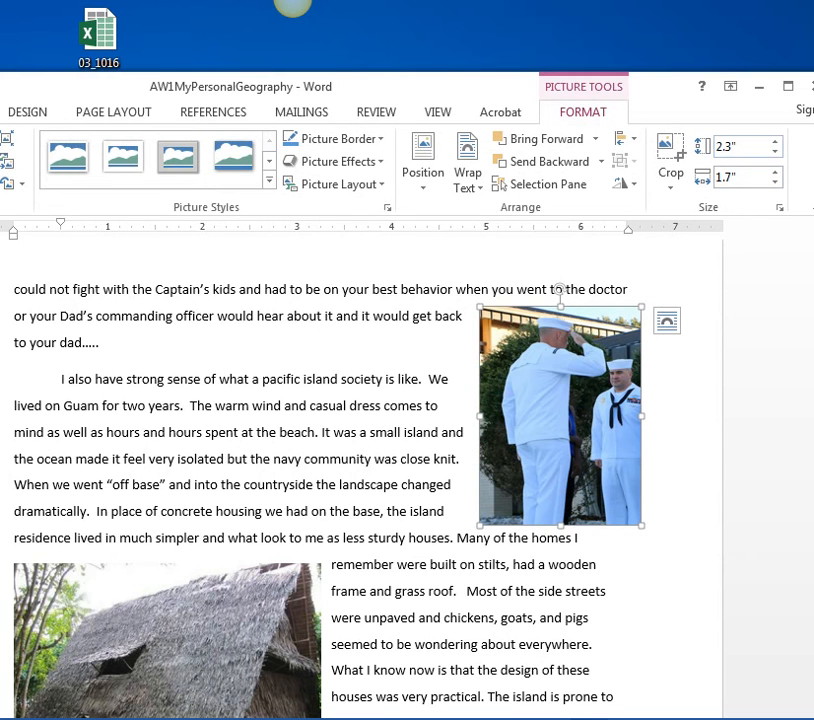
{"action": "left_click", "coordinate": [716, 146]}
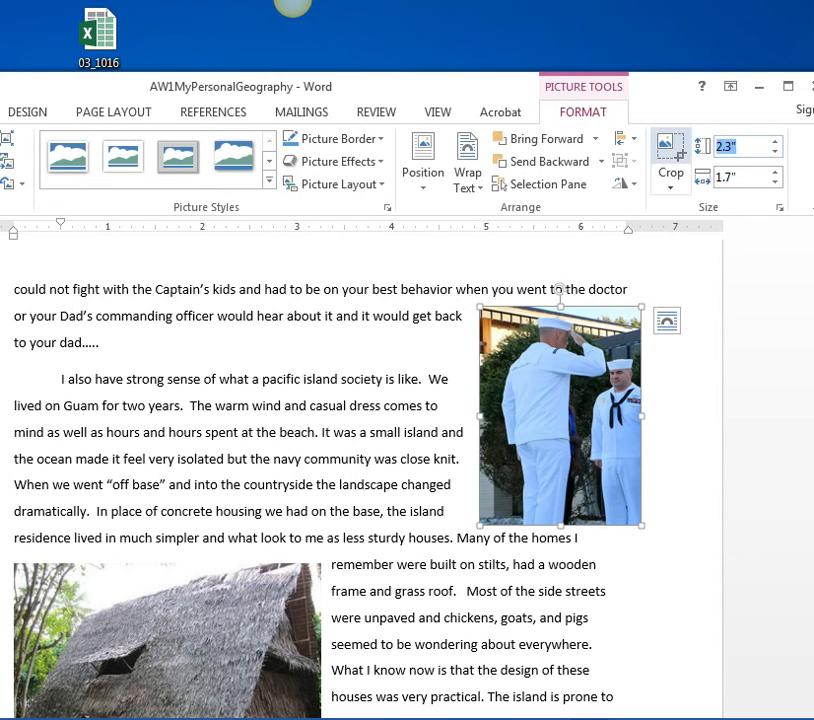
{"action": "type", "text": "2"}
{"action": "key", "text": "Return"}
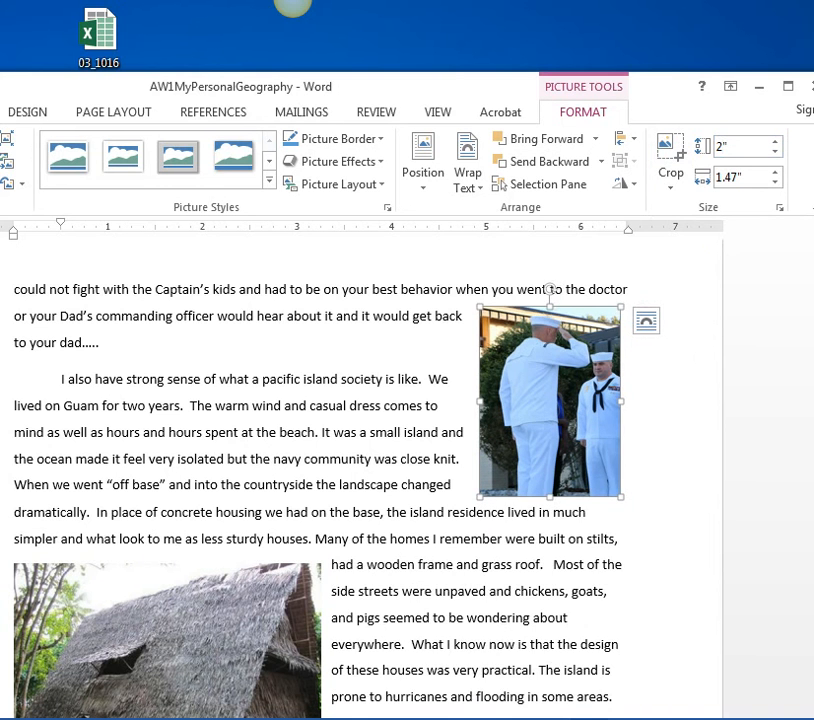
- Set the height of the grass-roofed hut picture to 2" with its proportions kept
{"action": "scroll", "coordinate": [360, 450], "scroll_direction": "down", "scroll_amount": 2}
{"action": "left_click", "coordinate": [168, 535]}
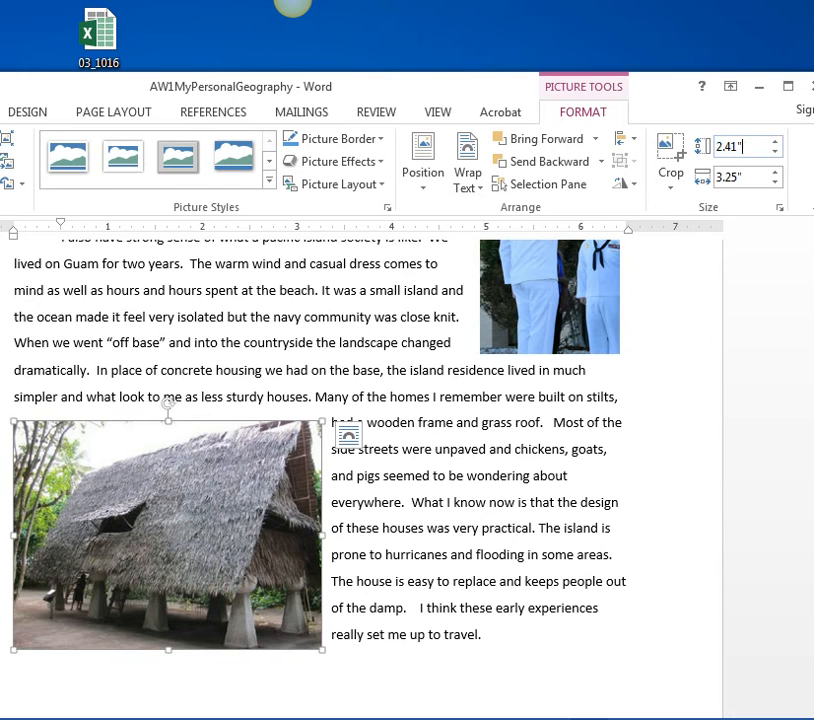
{"action": "key", "text": "ctrl+a"}
{"action": "type", "text": "2"}
{"action": "key", "text": "Return"}
{"action": "scroll", "coordinate": [360, 450], "scroll_direction": "up", "scroll_amount": 2}
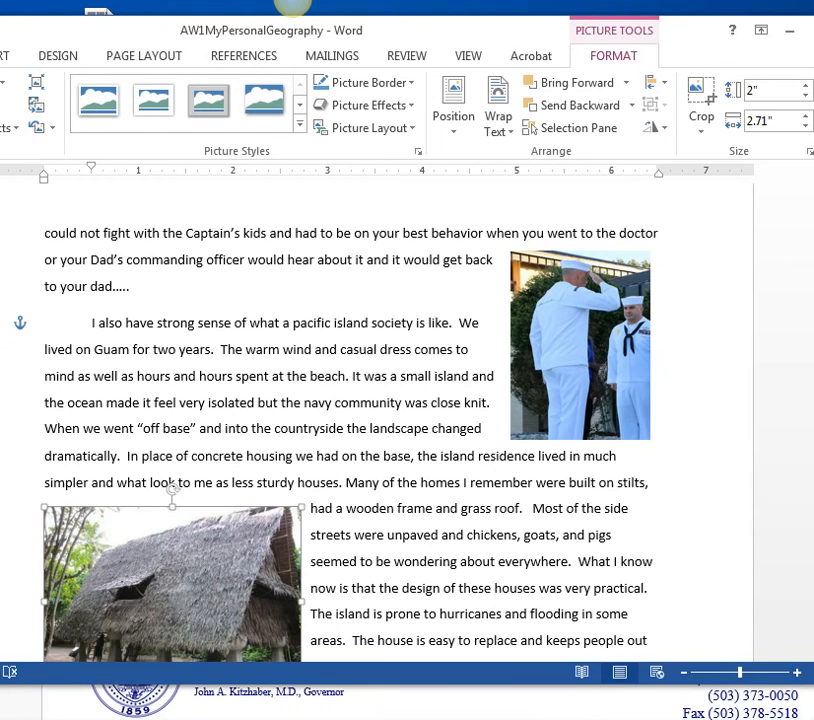
- Switch to the browser, copy the image location of the USS New Orleans ship picture, and return to the Word document
{"action": "key", "text": "alt+Tab"}
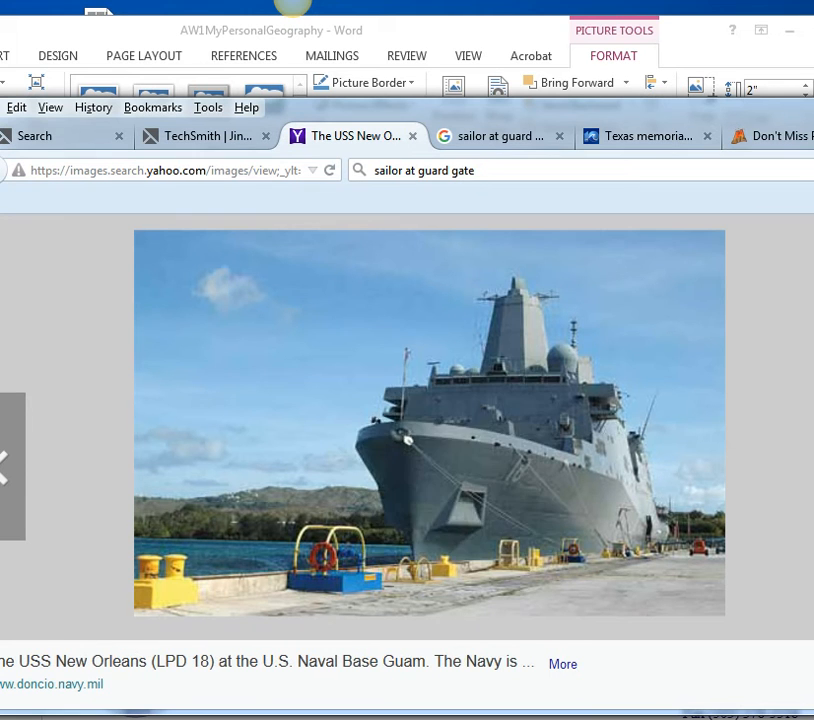
{"action": "right_click", "coordinate": [345, 377]}
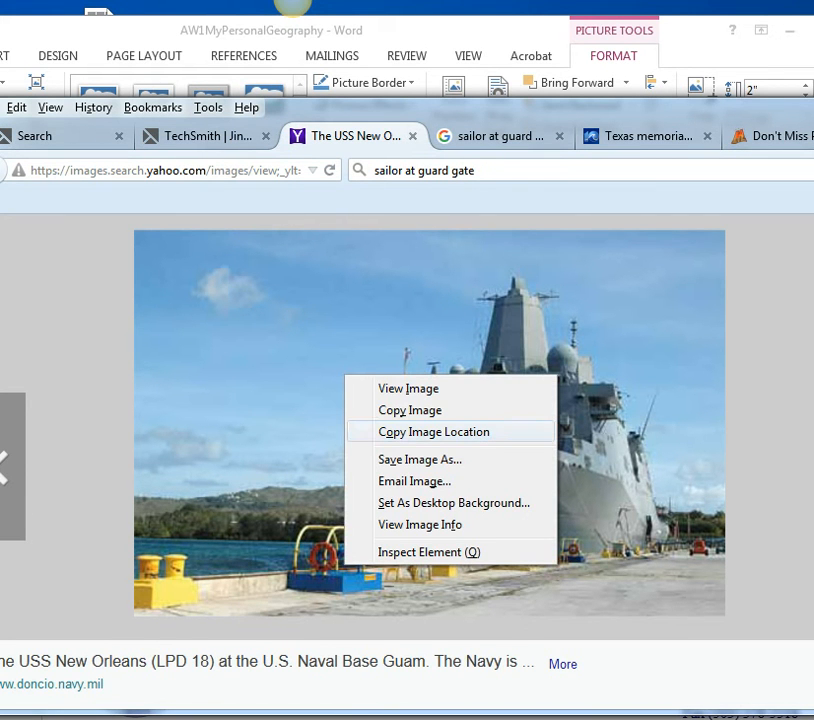
{"action": "key", "text": "Return"}
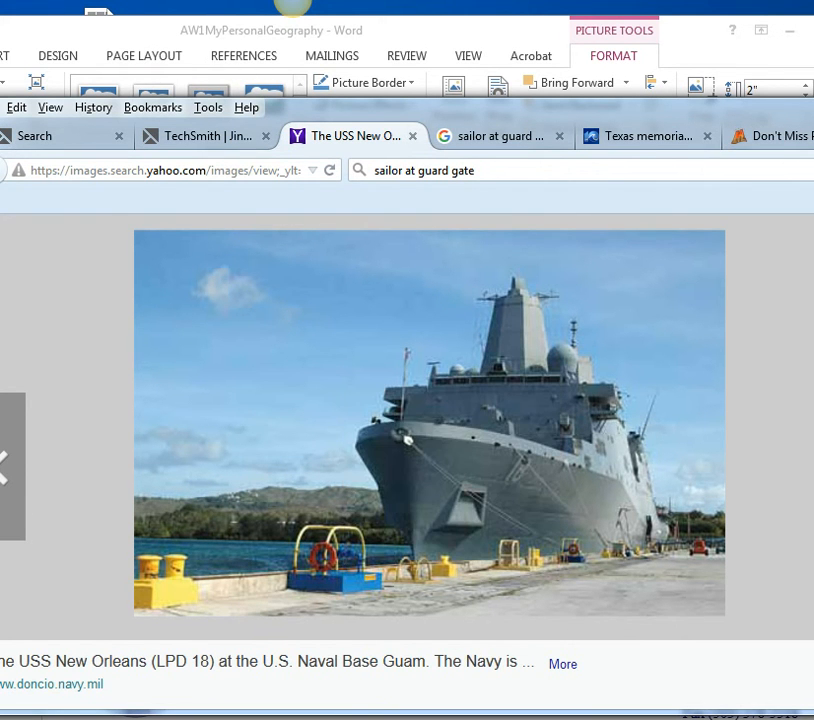
{"action": "right_click", "coordinate": [388, 328]}
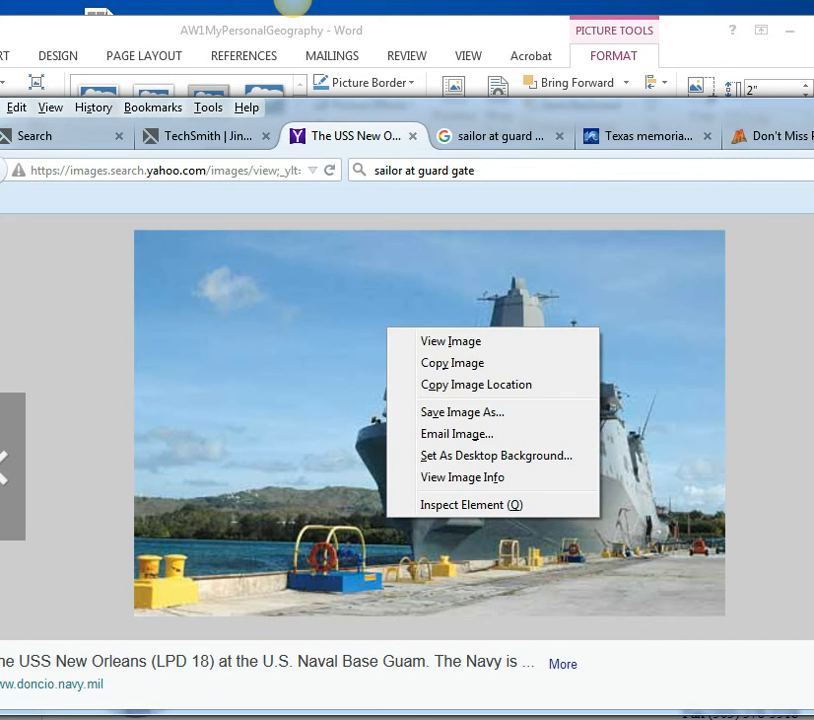
{"action": "key", "text": "Return"}
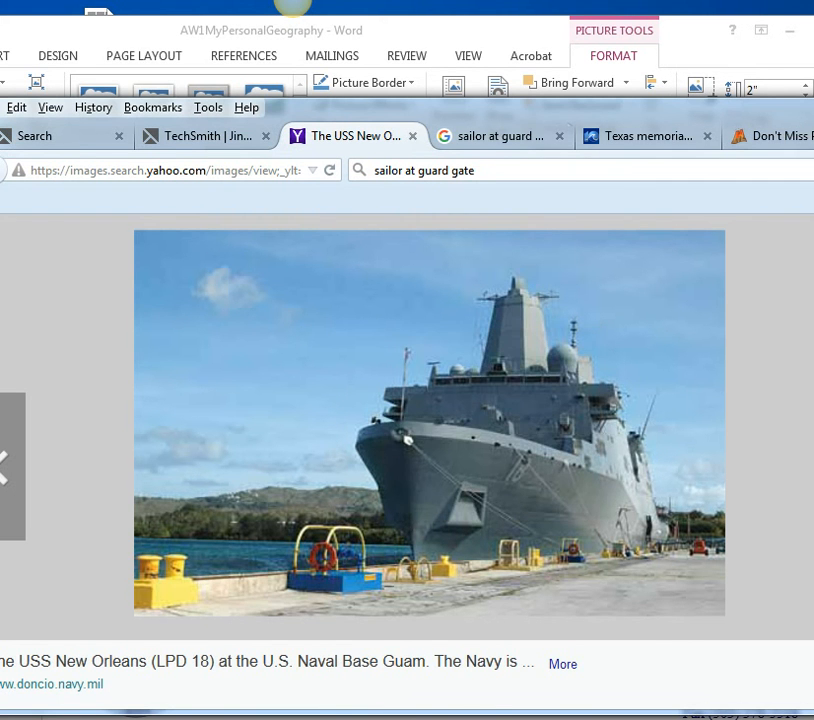
{"action": "key", "text": "super+Down"}
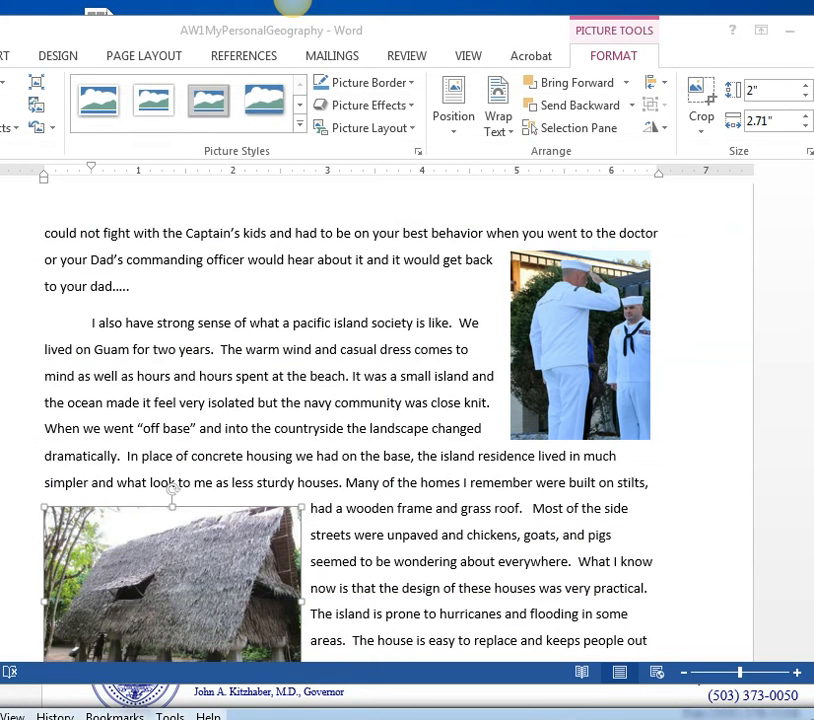
- Add a "Ship Image" line directly under "Images from:" and paste the copied image address after it
{"action": "scroll", "coordinate": [400, 420], "scroll_direction": "down", "scroll_amount": 10}
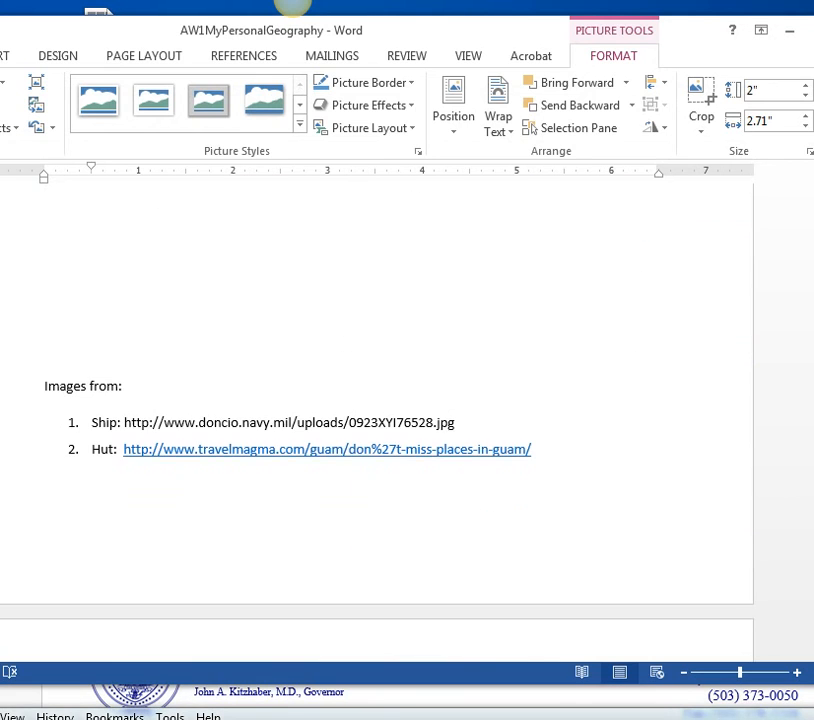
{"action": "left_click", "coordinate": [122, 385]}
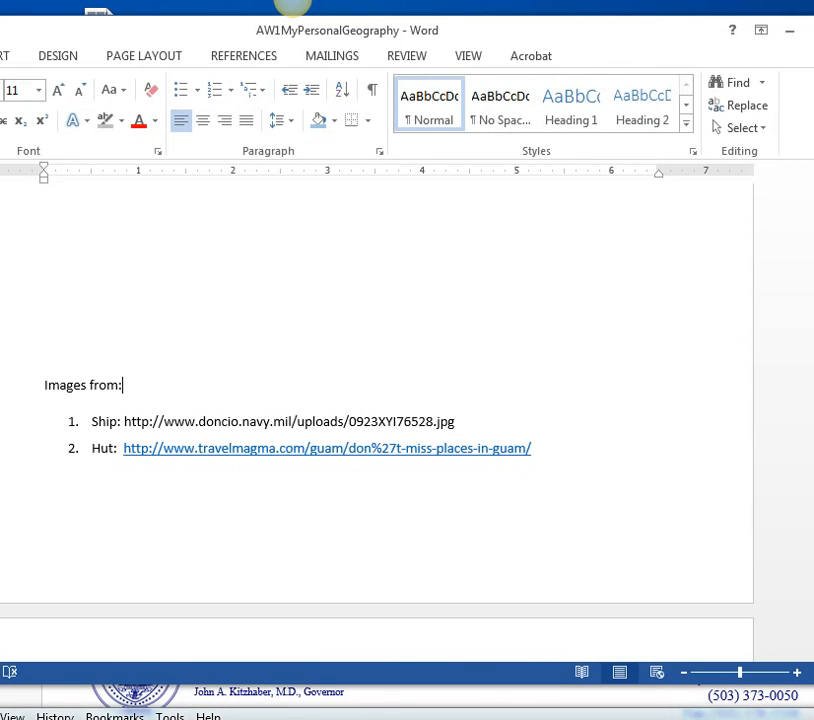
{"action": "key", "text": "Return"}
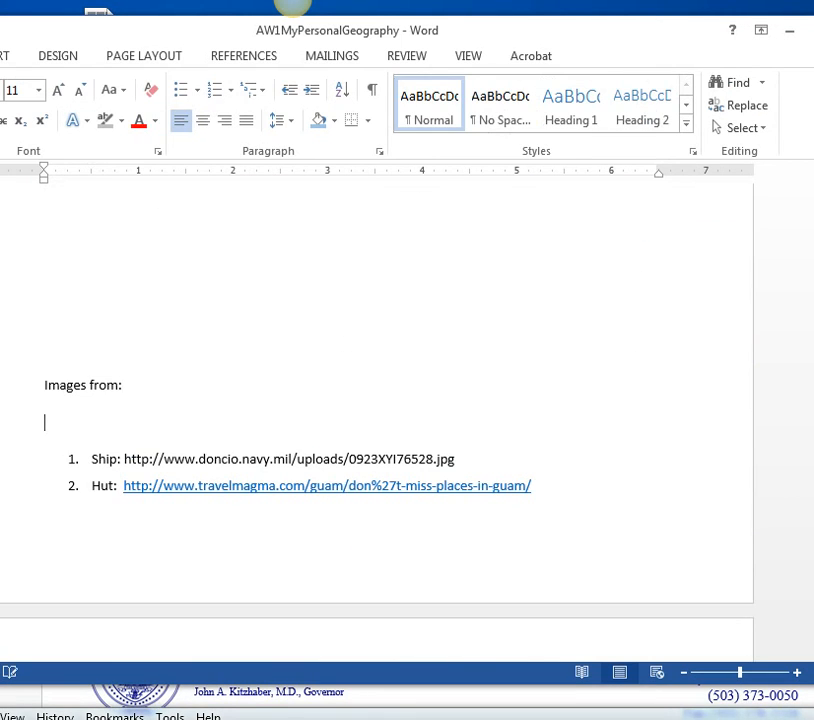
{"action": "type", "text": "Ship Image"}
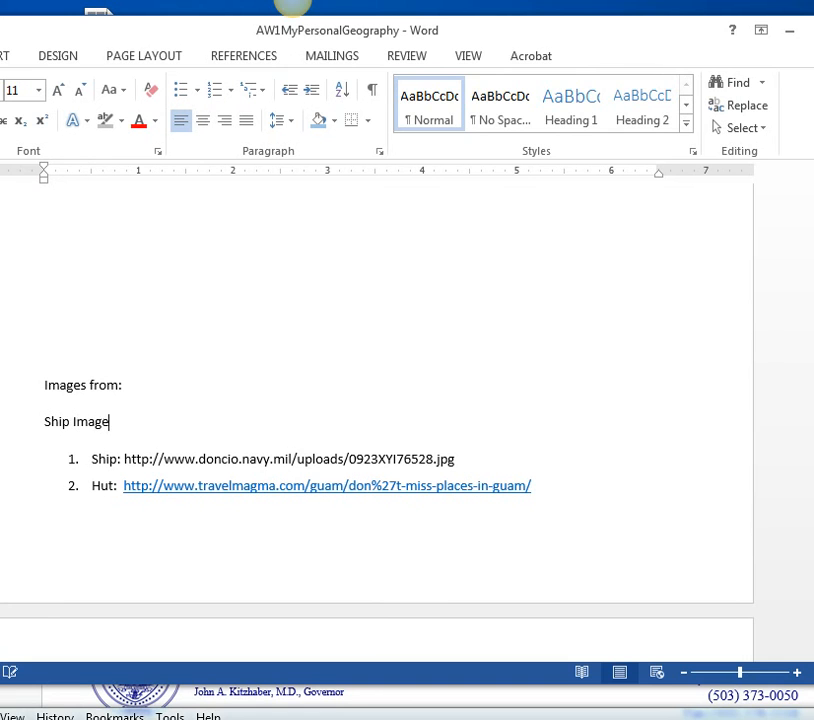
{"action": "key", "text": "ctrl+v"}
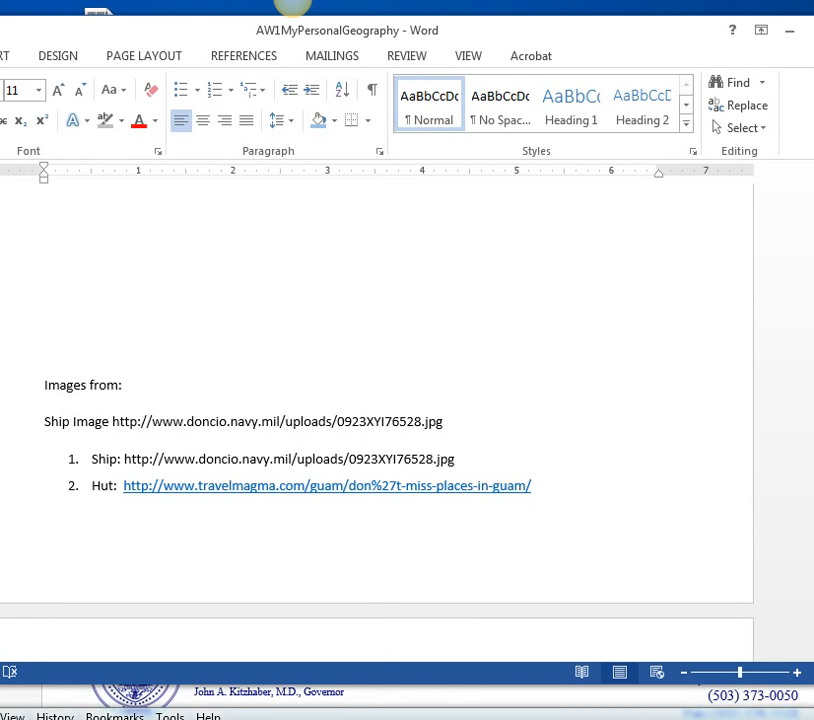
- Make the "Ship Image" line part of the numbered source list and delete the old "Ship:" entry
{"action": "key", "text": "Home"}
{"action": "left_click", "coordinate": [214, 90]}
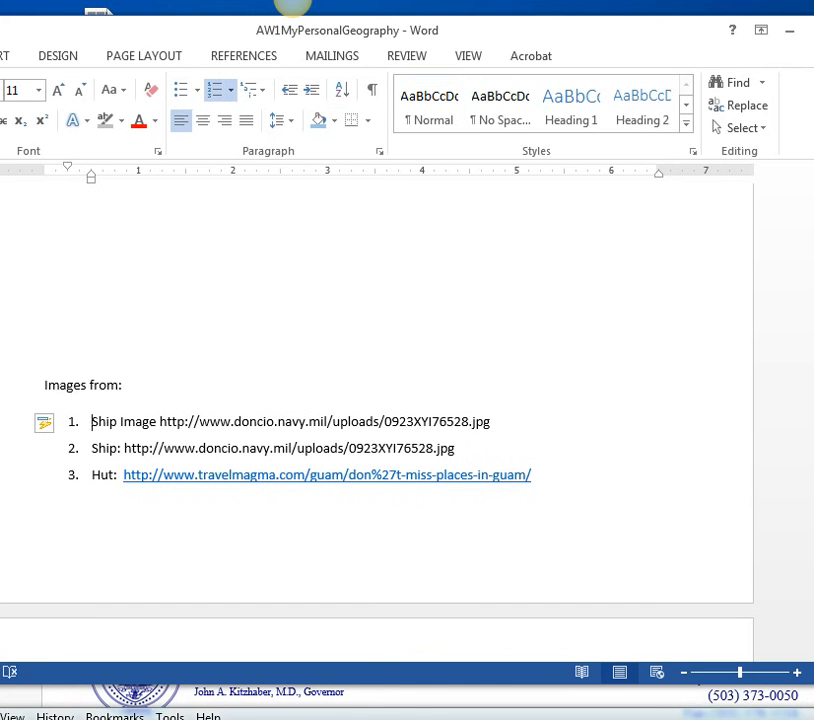
{"action": "left_click_drag", "start_coordinate": [455, 448], "coordinate": [90, 448]}
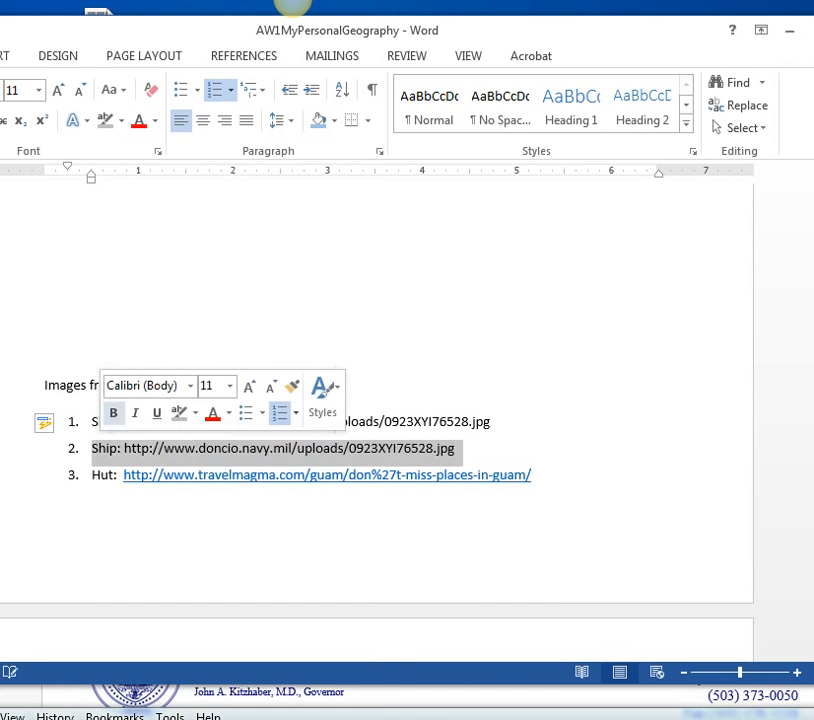
{"action": "key", "text": "Delete"}
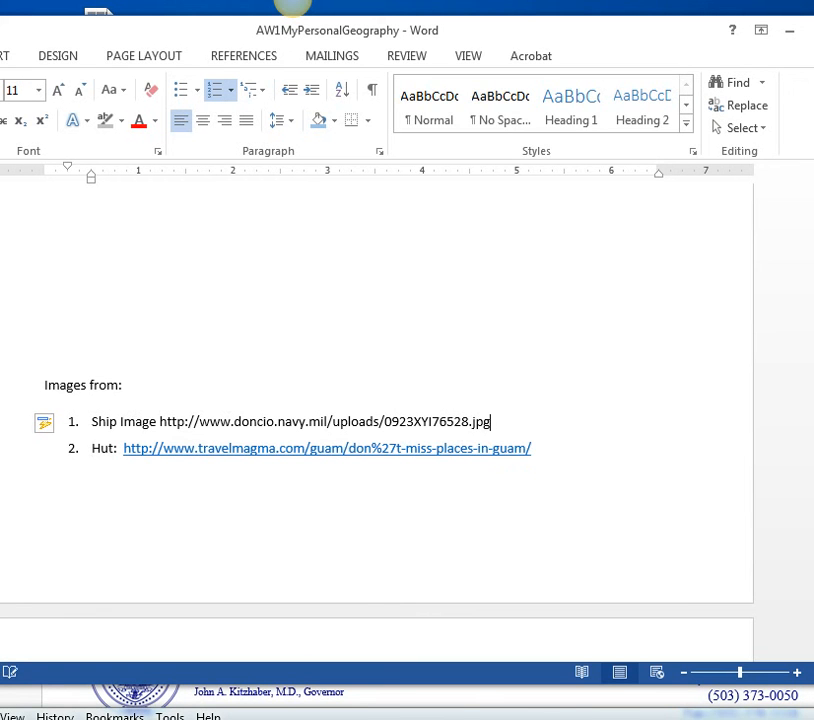
{"action": "left_click_drag", "start_coordinate": [489, 421], "coordinate": [159, 421]}
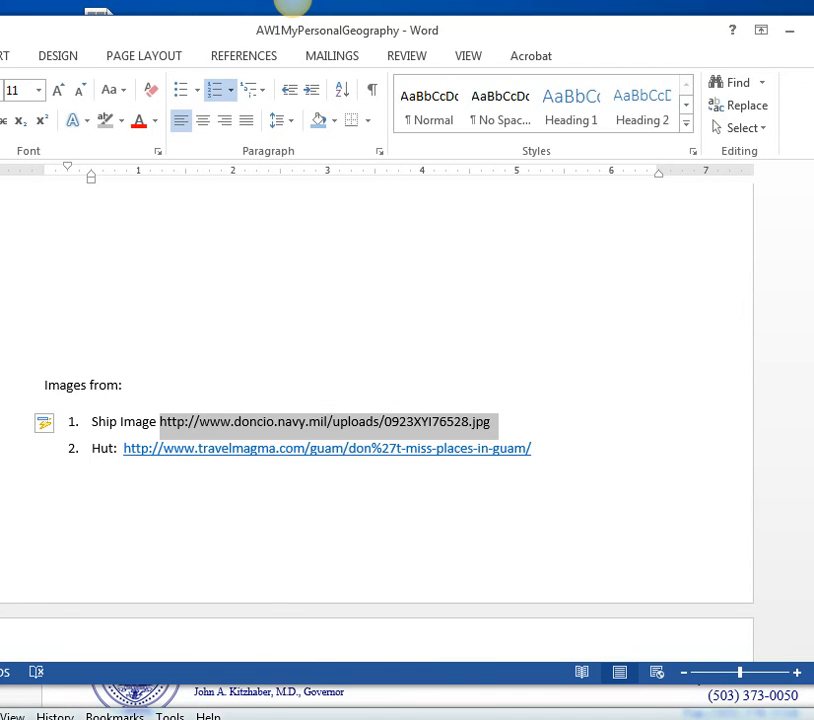
{"action": "right_click", "coordinate": [262, 421]}
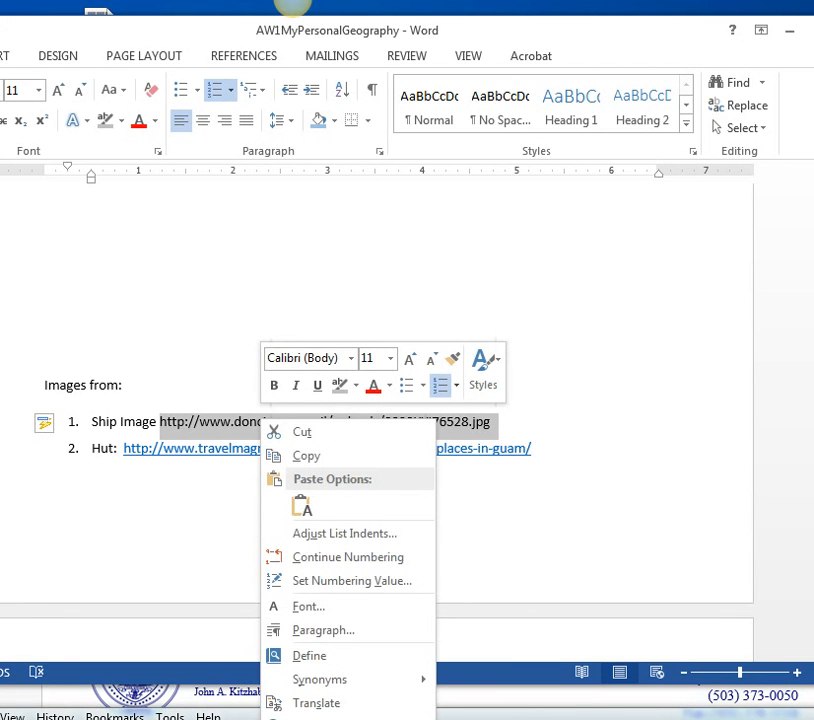
{"action": "key", "text": "ctrl+k"}
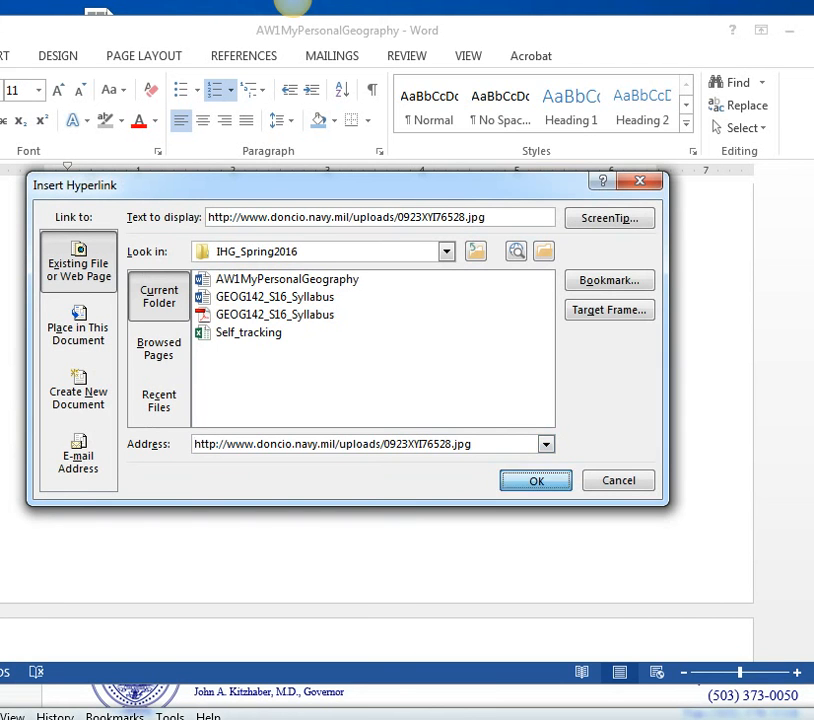
{"action": "key", "text": "Return"}
- Delete the extra blank paragraphs above "Images from:" so the source list moves up
{"action": "scroll", "coordinate": [377, 400], "scroll_direction": "down", "scroll_amount": 3}
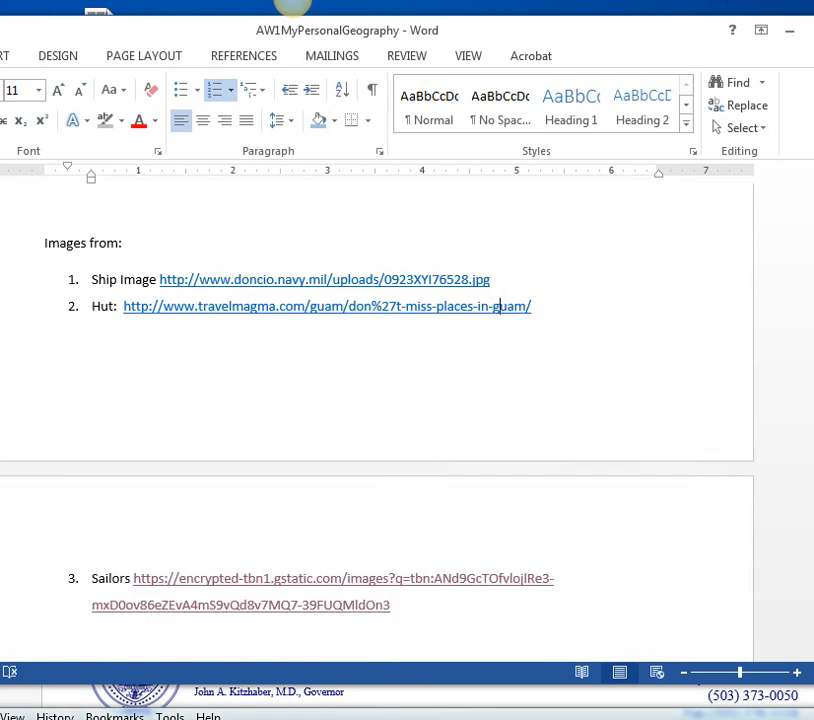
{"action": "scroll", "coordinate": [377, 400], "scroll_direction": "up", "scroll_amount": 5}
{"action": "left_click", "coordinate": [44, 453]}
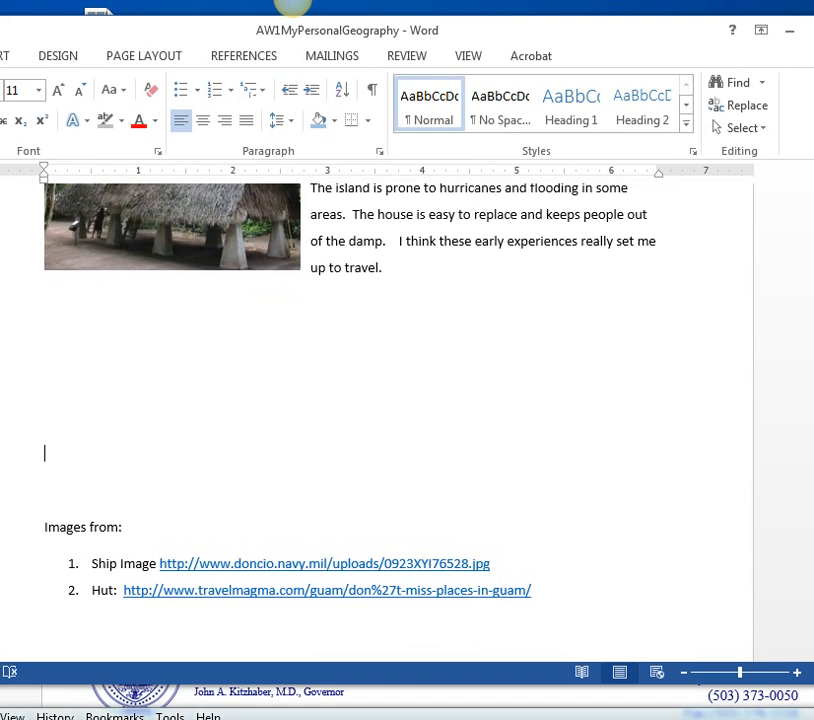
{"action": "key", "text": "Delete"}
{"action": "key", "text": "BackSpace"}
{"action": "key", "text": "BackSpace"}
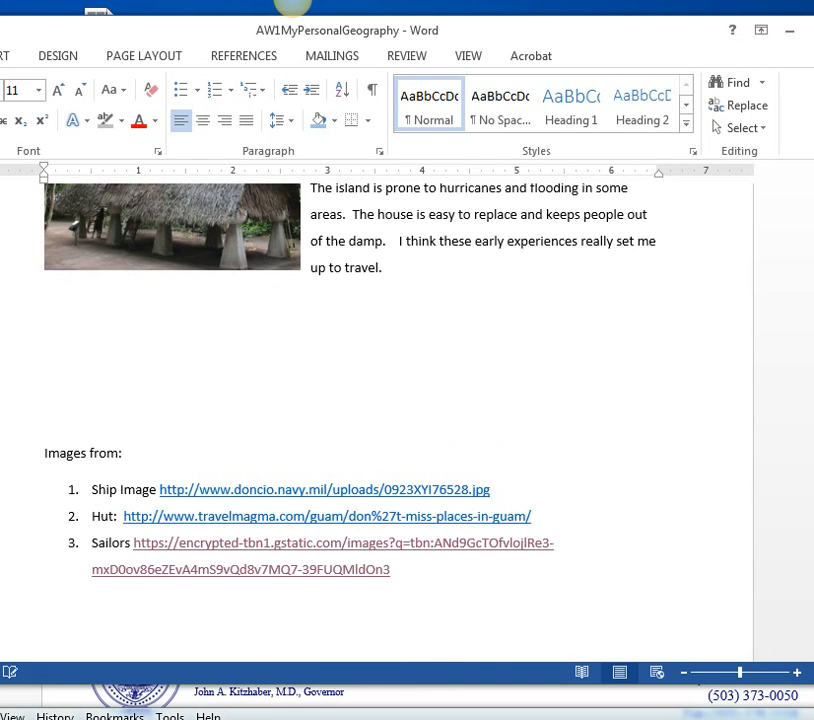
- Move the ship picture down by about one text line beside the first paragraph so its top sits below the title
{"action": "scroll", "coordinate": [377, 400], "scroll_direction": "up", "scroll_amount": 6}
{"action": "scroll", "coordinate": [377, 400], "scroll_direction": "up", "scroll_amount": 5}
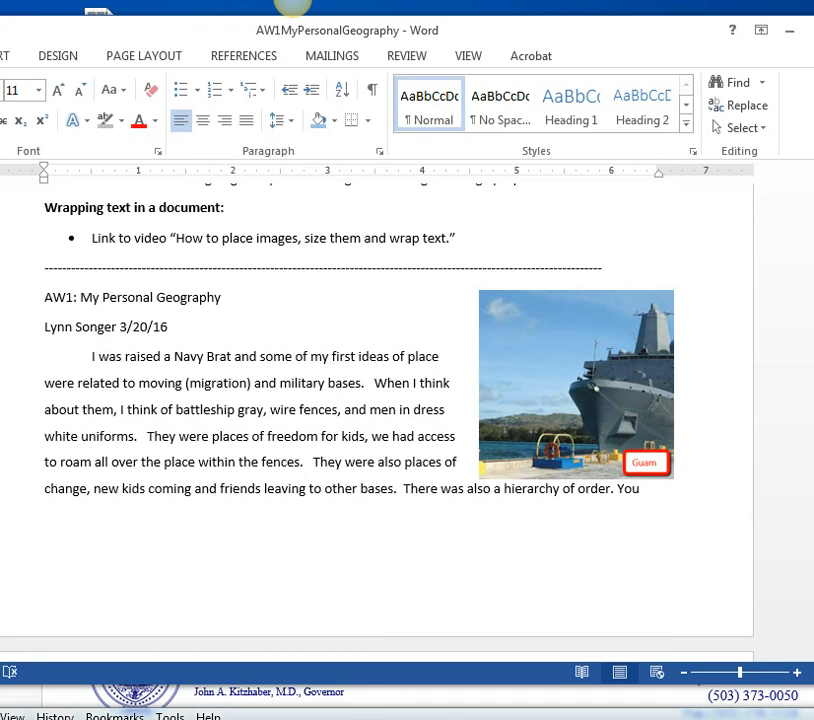
{"action": "scroll", "coordinate": [377, 400], "scroll_direction": "down", "scroll_amount": 2}
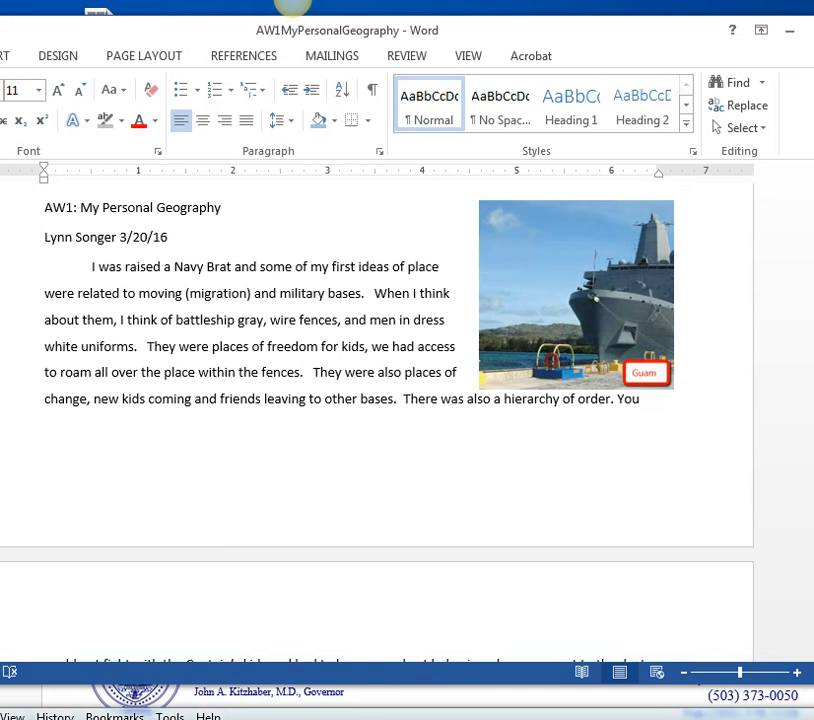
{"action": "scroll", "coordinate": [377, 400], "scroll_direction": "down", "scroll_amount": 1}
{"action": "left_click_drag", "start_coordinate": [577, 270], "coordinate": [577, 300]}
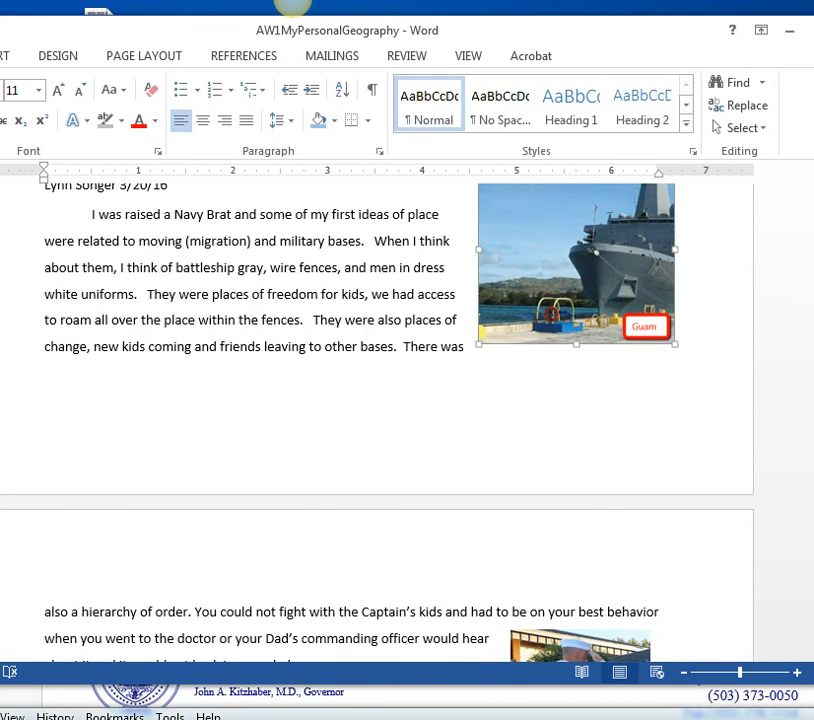
{"action": "scroll", "coordinate": [377, 400], "scroll_direction": "up", "scroll_amount": 1}
{"action": "scroll", "coordinate": [377, 400], "scroll_direction": "up", "scroll_amount": 1}
{"action": "scroll", "coordinate": [377, 400], "scroll_direction": "down", "scroll_amount": 3}
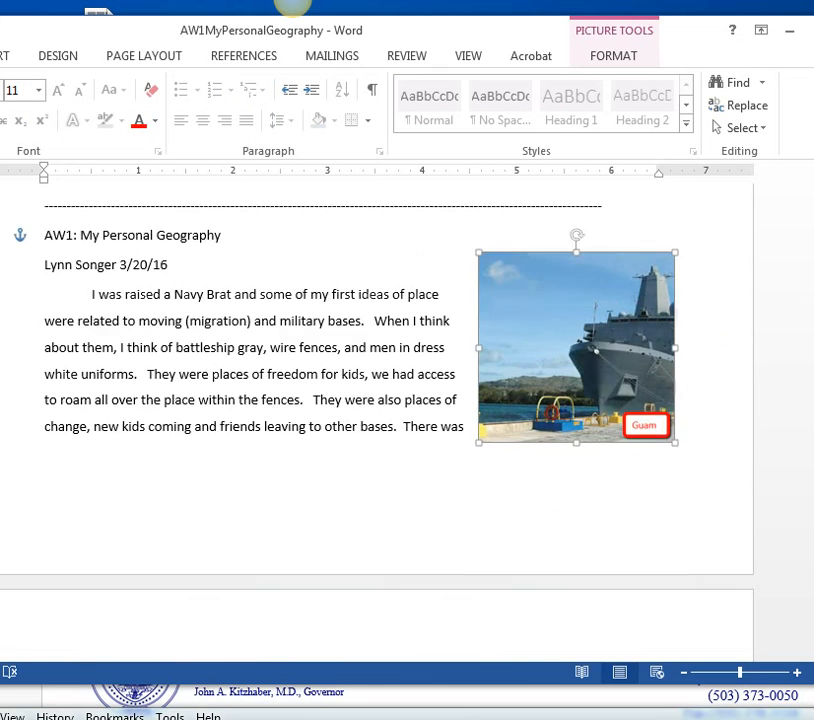
- Bring the browser back up, review the copy options offered for the ship image, and lower its window again
{"action": "scroll", "coordinate": [377, 400], "scroll_direction": "down", "scroll_amount": 6}
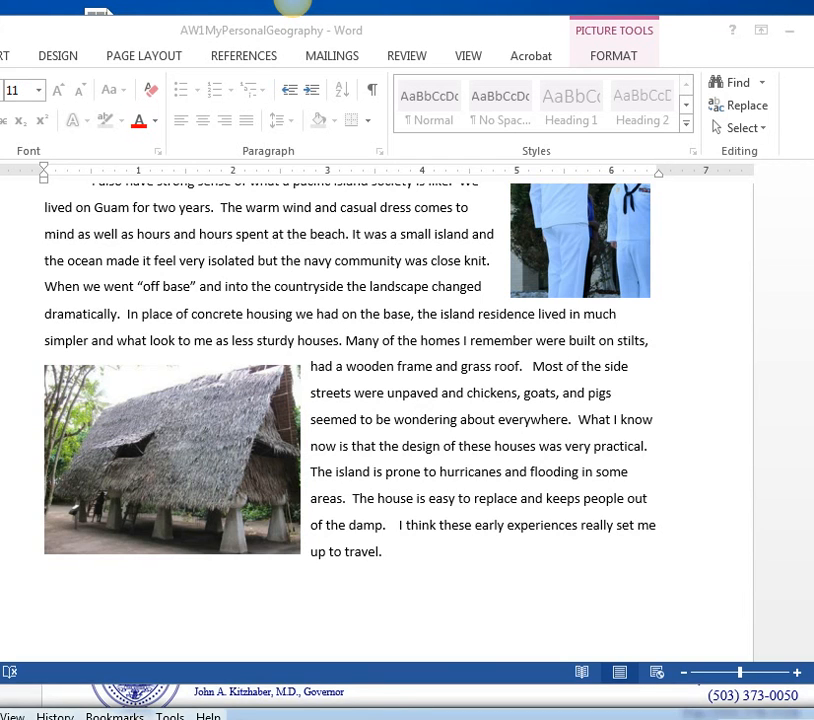
{"action": "left_click_drag", "start_coordinate": [250, 716], "coordinate": [250, 139]}
{"action": "right_click", "coordinate": [255, 370]}
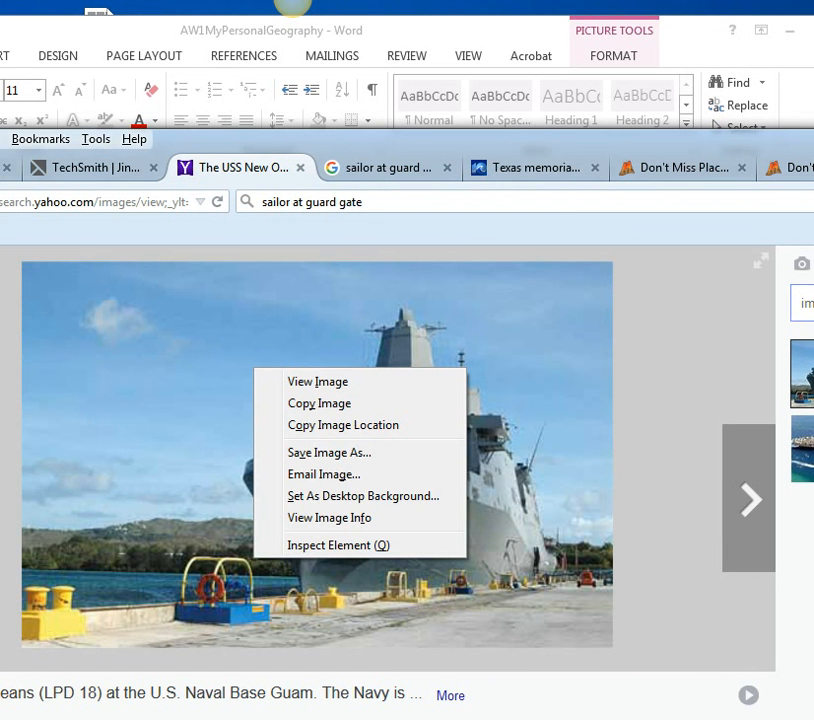
{"action": "left_click_drag", "start_coordinate": [250, 139], "coordinate": [250, 665]}
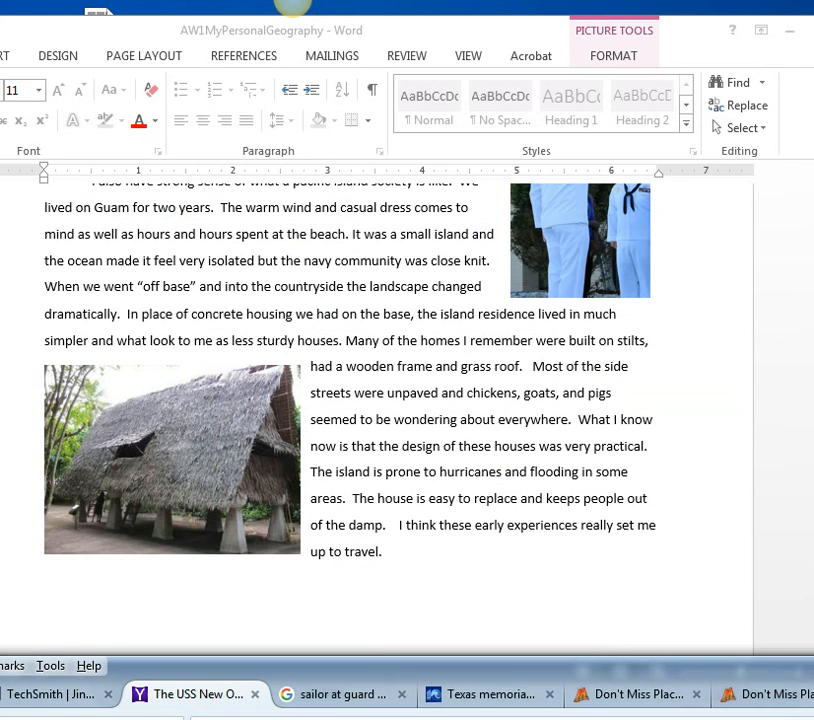
- Deselect the ship picture and look over the layout of text and pictures on both pages
{"action": "scroll", "coordinate": [377, 420], "scroll_direction": "up", "scroll_amount": 10}
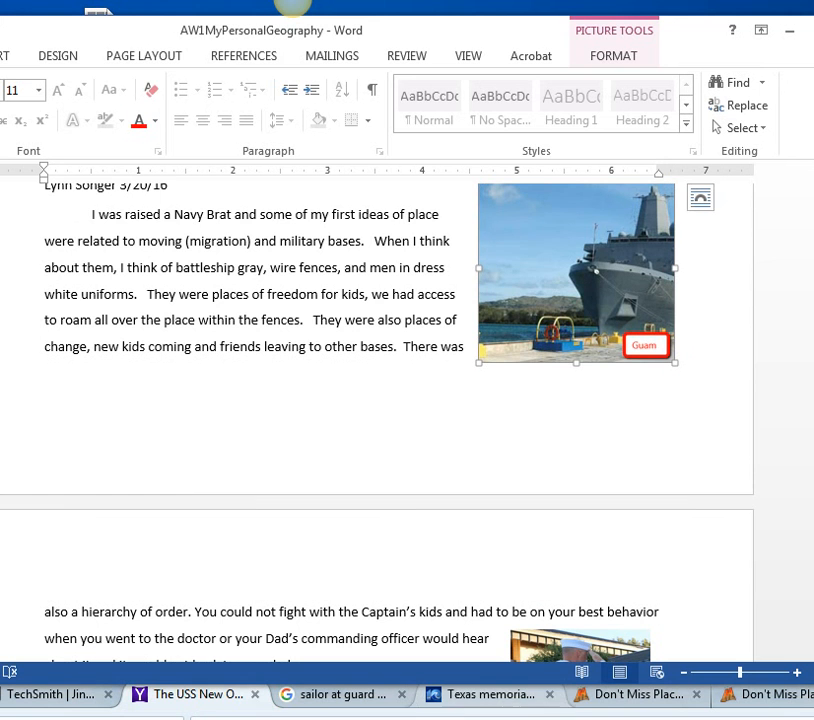
{"action": "key", "text": "Escape"}
{"action": "scroll", "coordinate": [377, 420], "scroll_direction": "down", "scroll_amount": 8}
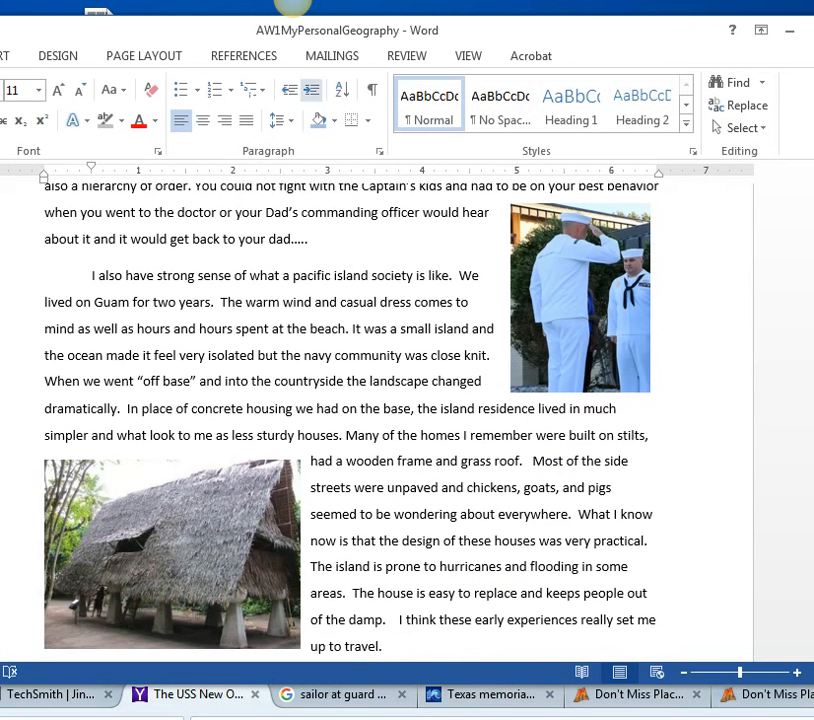
{"action": "left_click", "coordinate": [291, 25]}
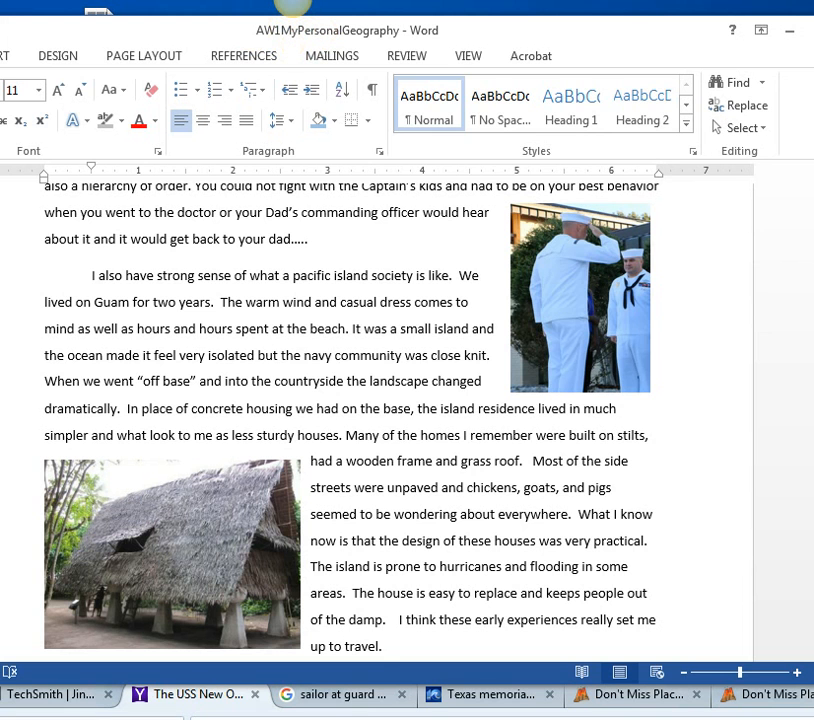